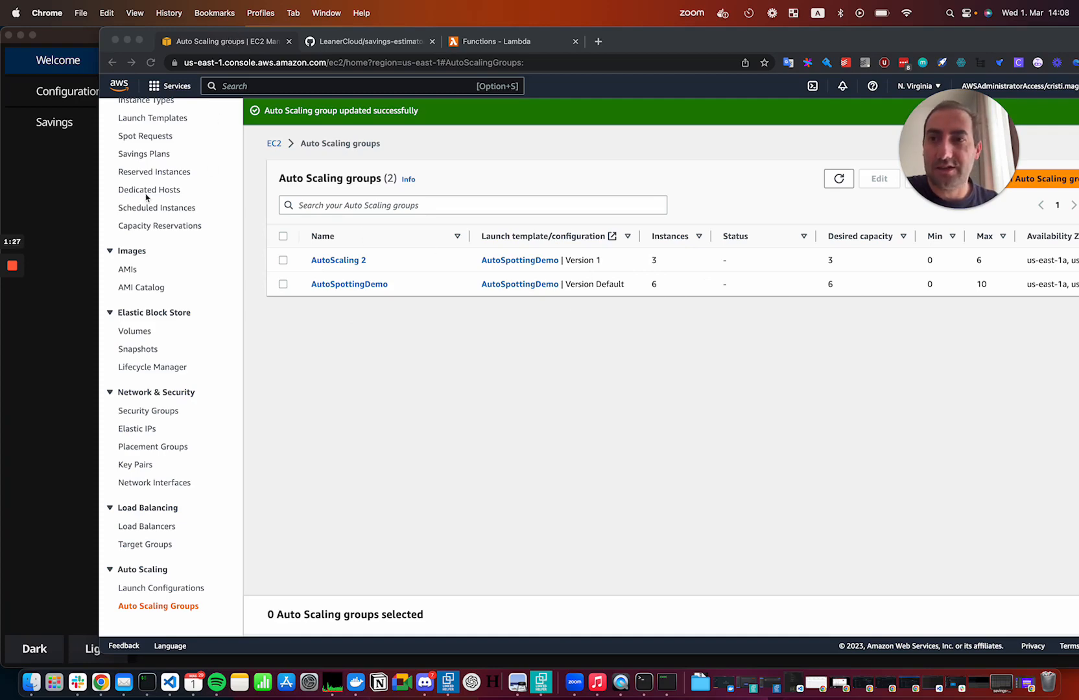
Open the EC2 Instances list and examine the instance types, states and launch details.
scroll(136, 194, "up", 5)
left_click(135, 268)
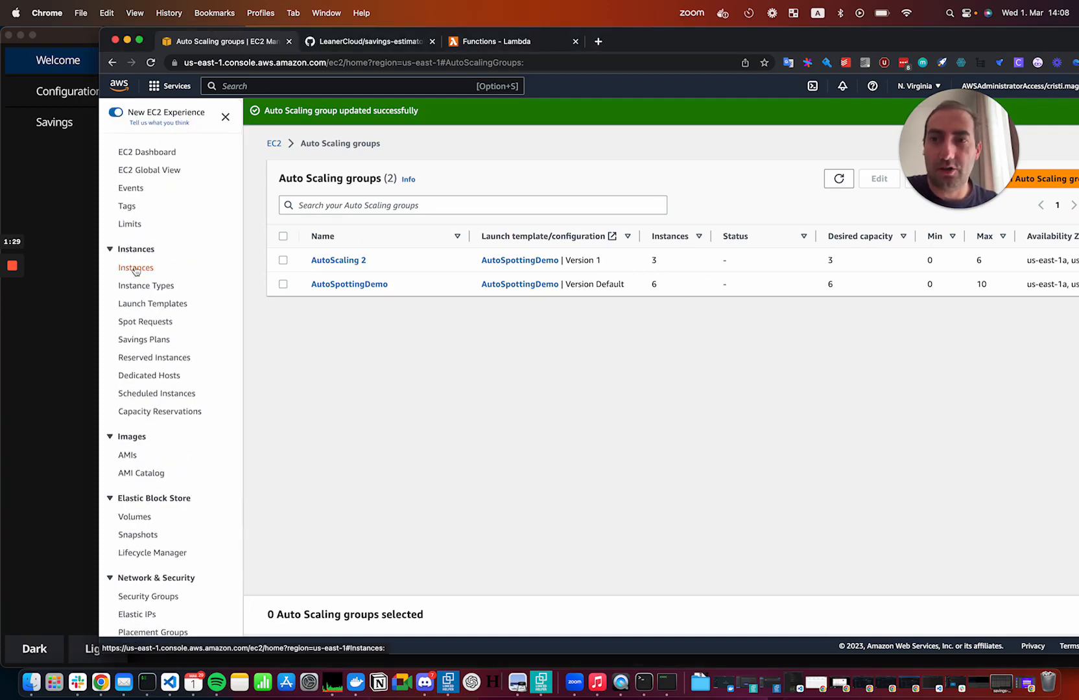
scroll(660, 286, "right", 10)
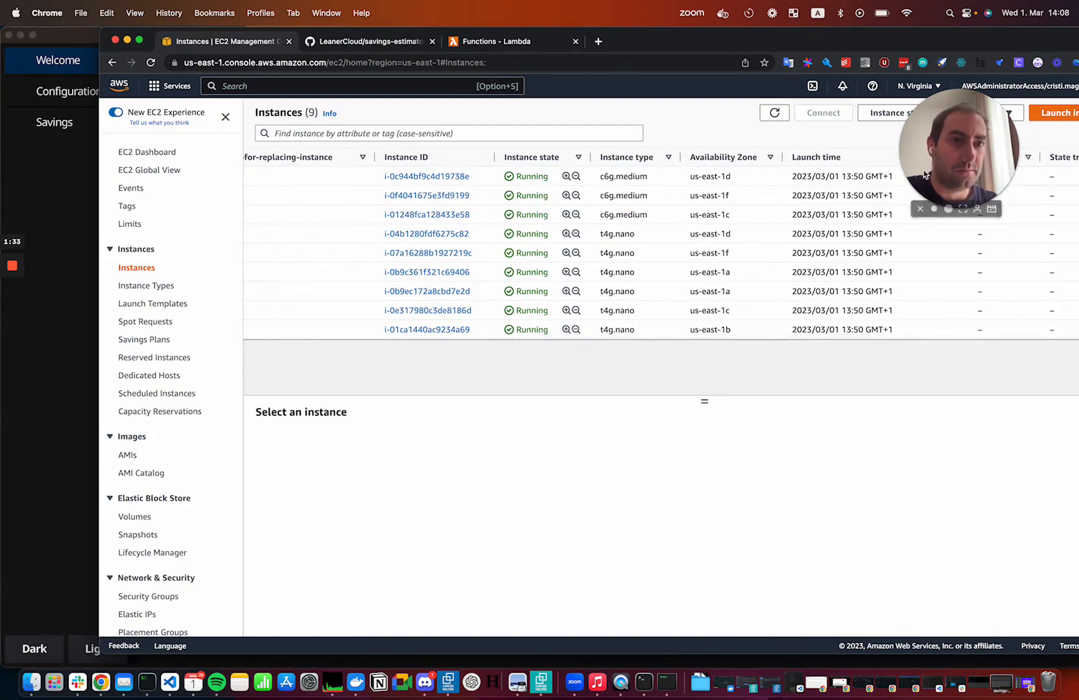
Widen the Instance lifecycle column and check which Auto Scaling group each instance belongs to.
left_click_drag(973, 160, 835, 175)
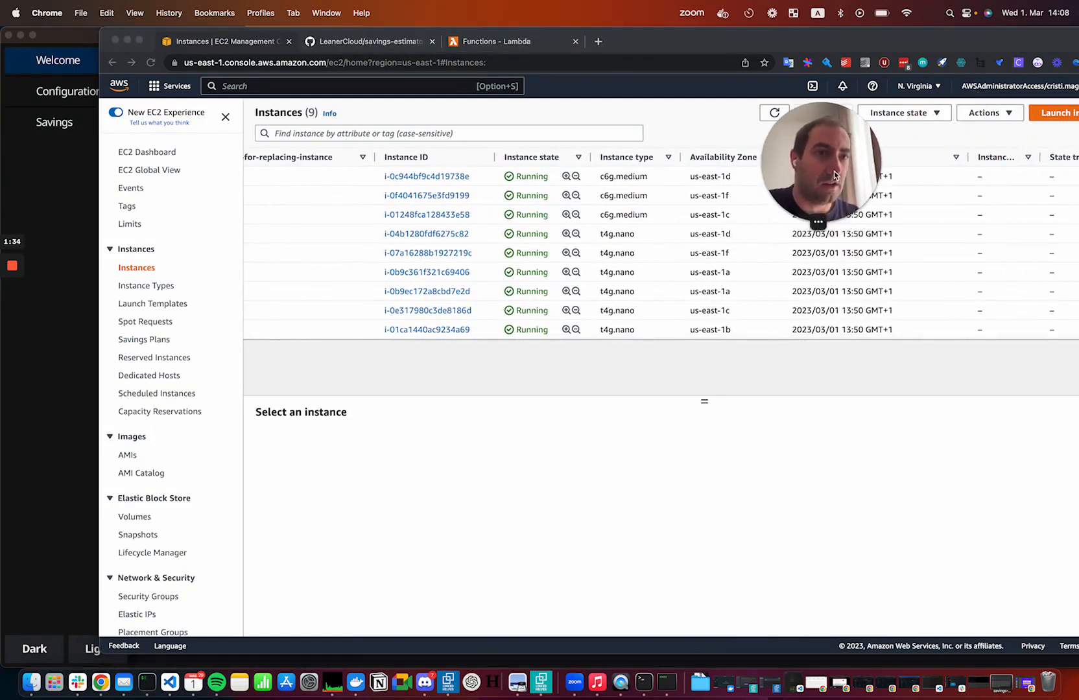
left_click(1039, 157)
left_click_drag(1040, 157, 1068, 155)
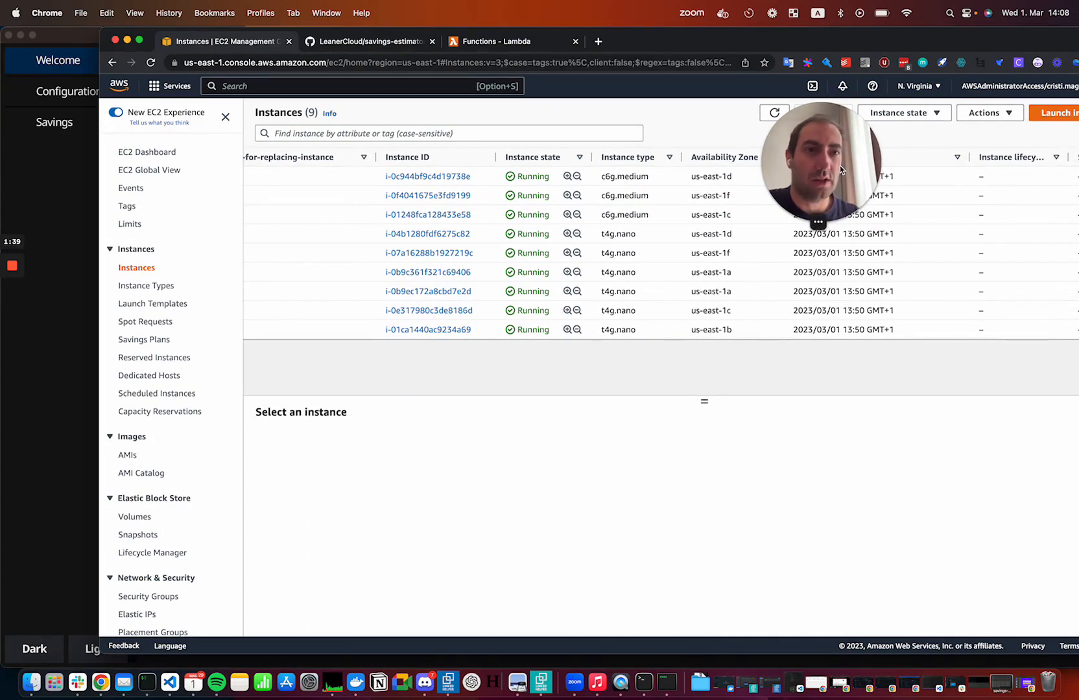
left_click_drag(840, 165, 935, 149)
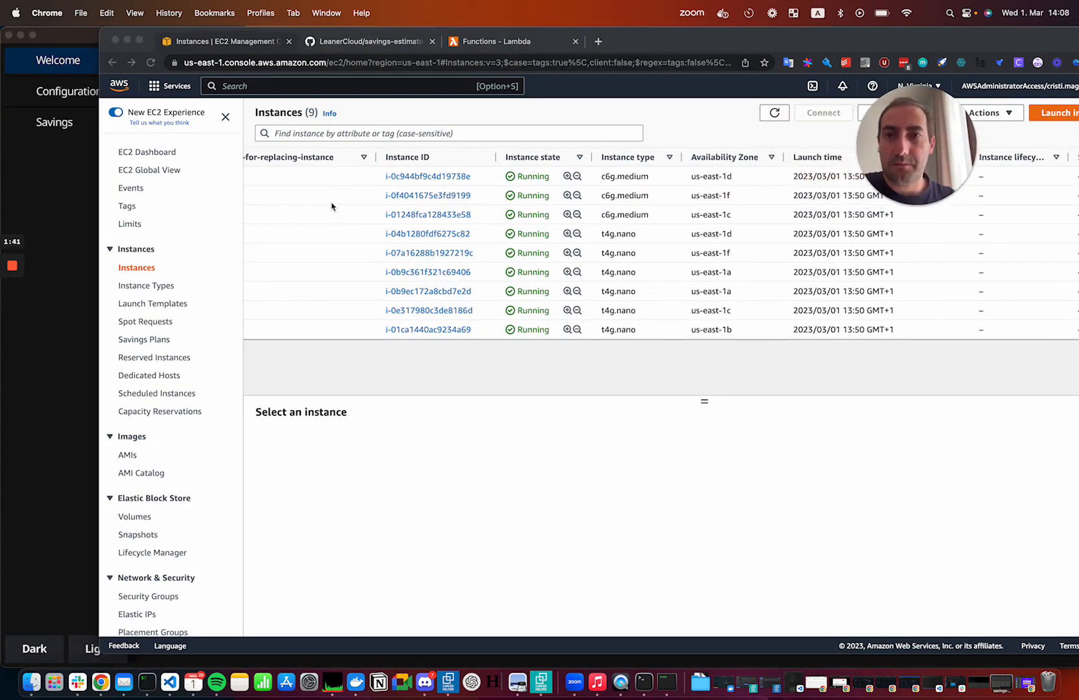
scroll(331, 206, "left", 10)
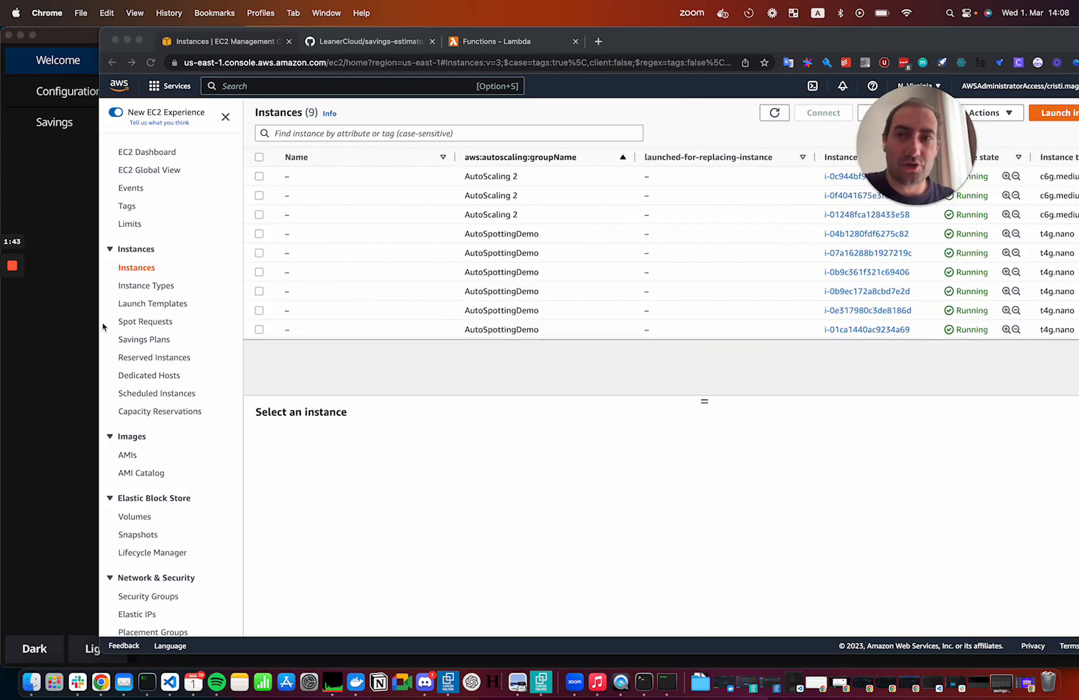
Switch to the LeanerCloud savings-estimator app and expand the AWS Profile authentication settings in its configuration.
left_click(86, 203)
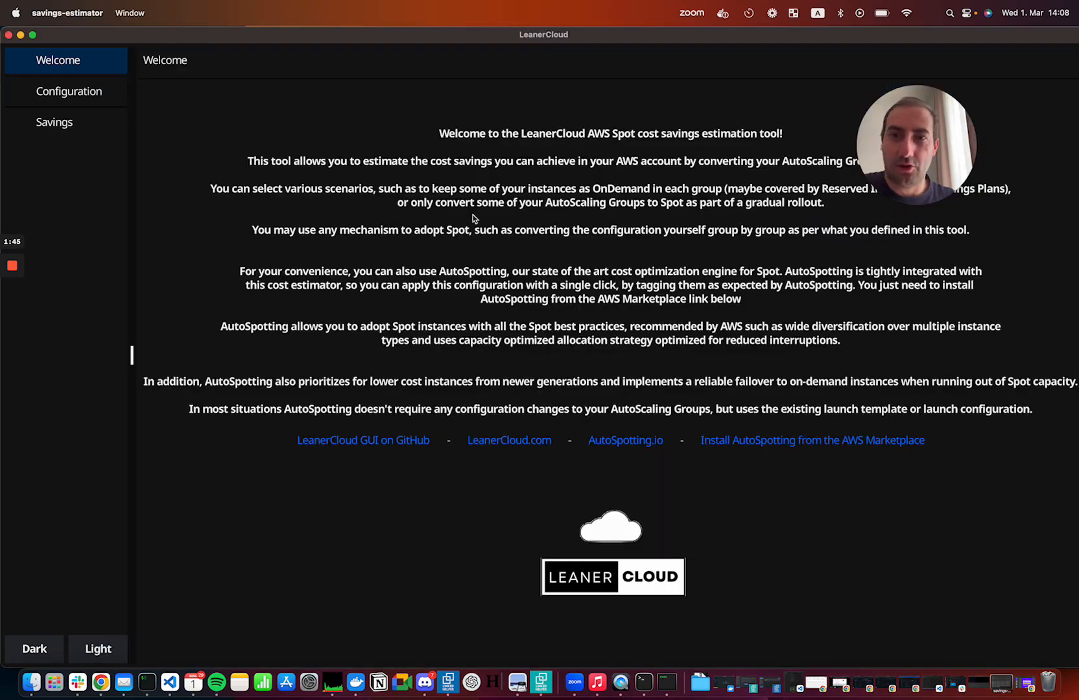
left_click_drag(920, 143, 1010, 97)
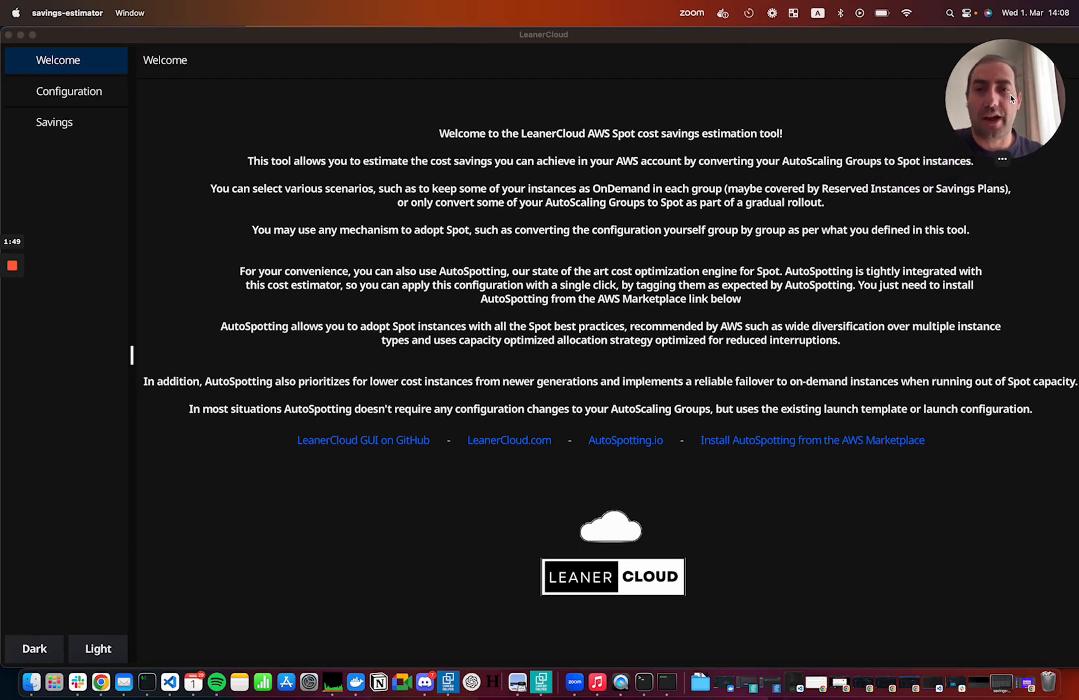
left_click(64, 92)
left_click(63, 92)
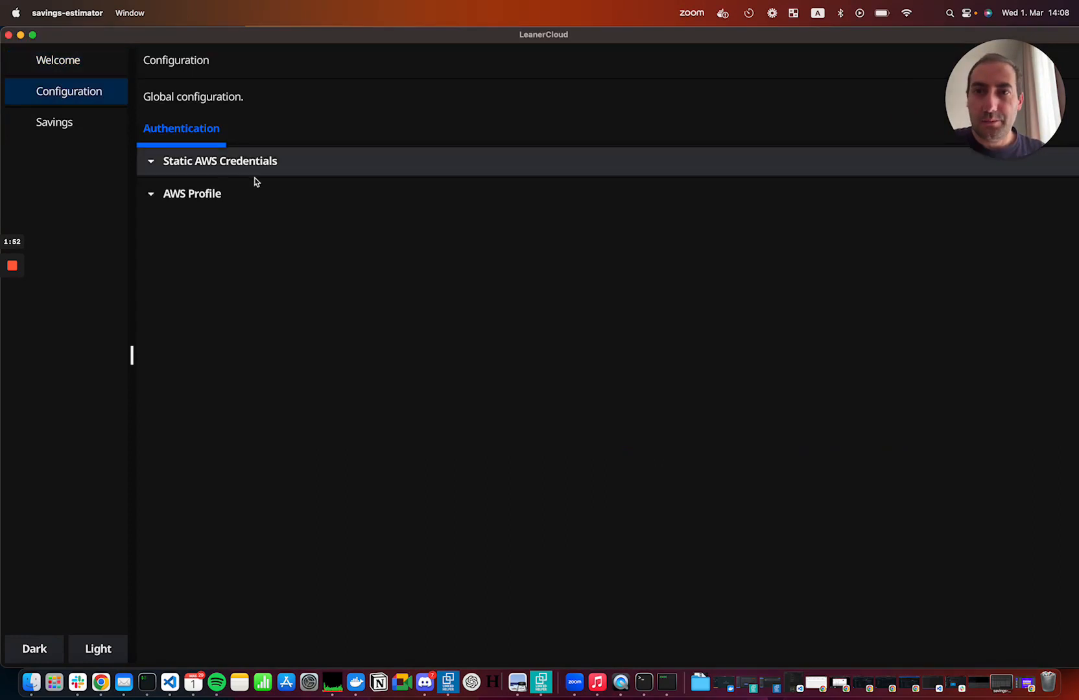
left_click(201, 193)
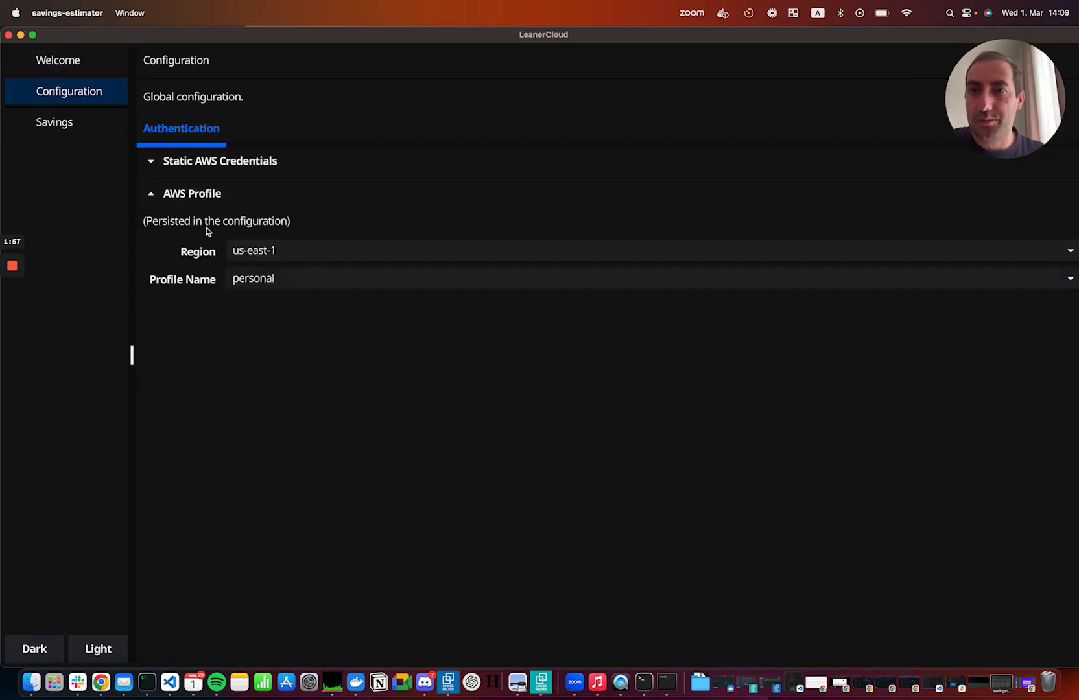
Open the savings estimate and set its AWS region to us-east-1 to load the Auto Scaling groups.
left_click(58, 125)
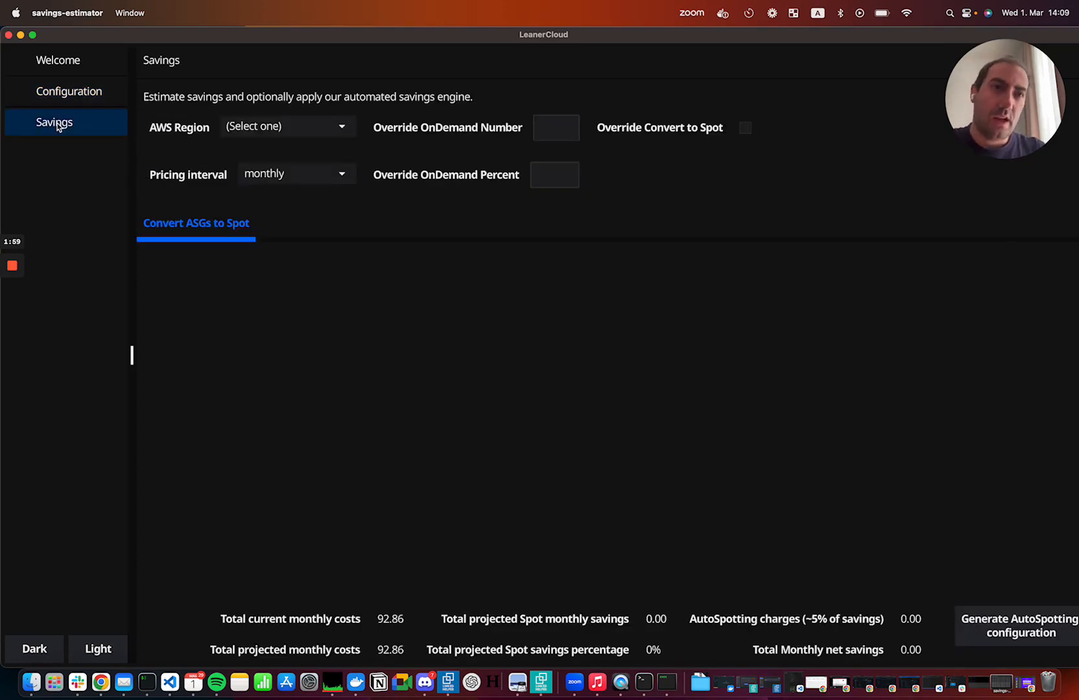
left_click(313, 128)
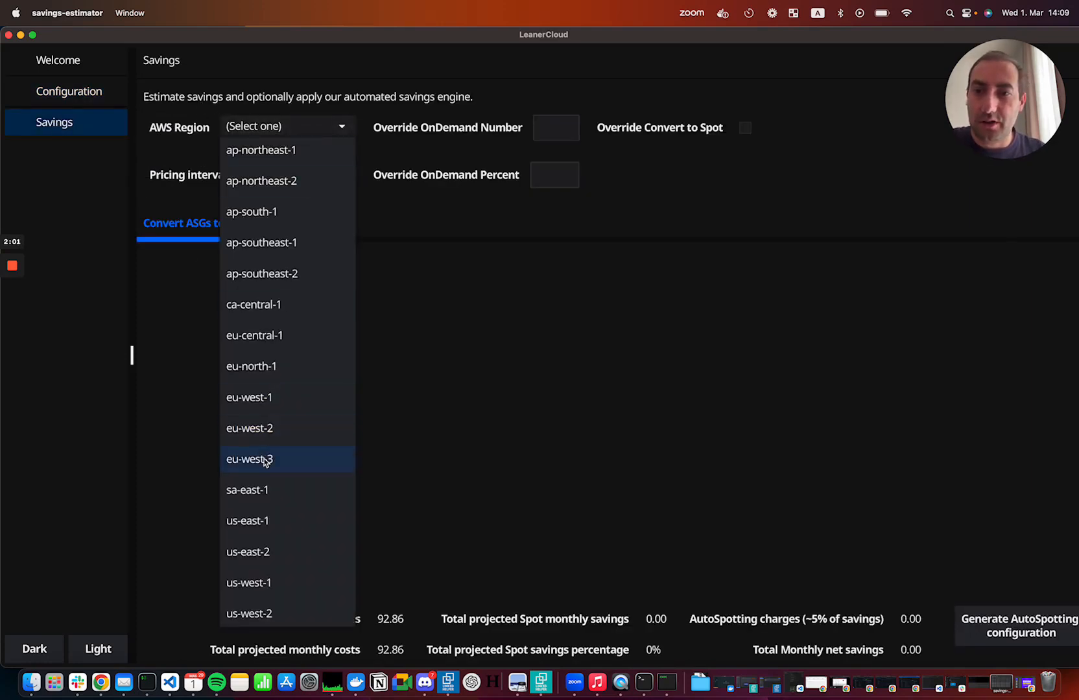
left_click(262, 522)
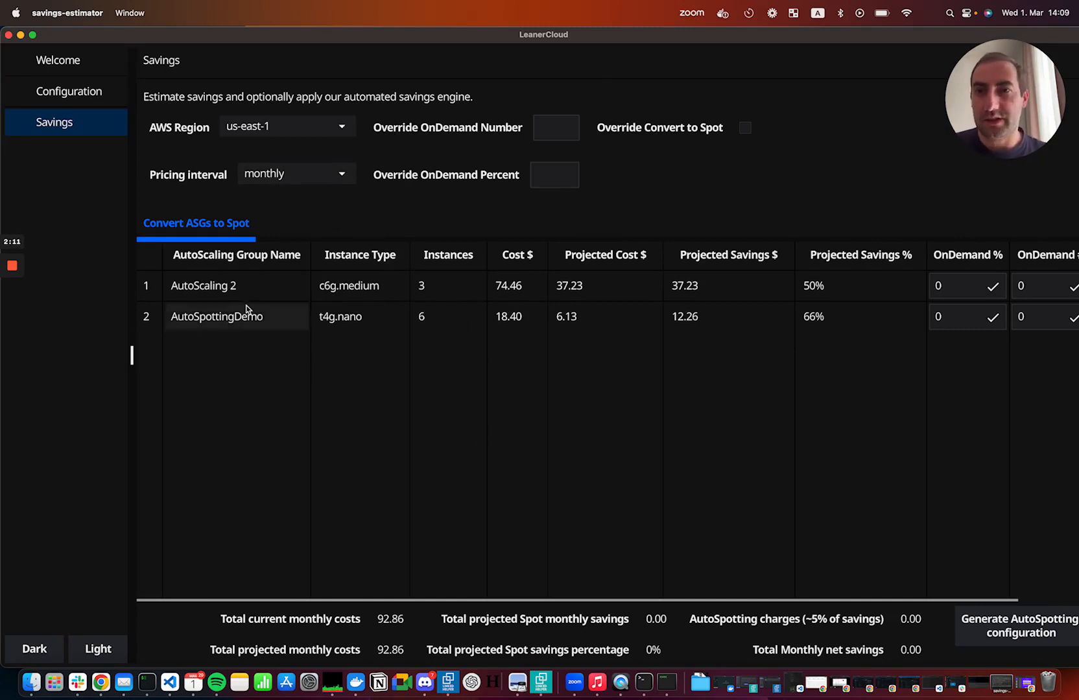
Examine the current cost and projected Spot savings of AutoScaling 2 and AutoSpottingDemo.
left_click(514, 289)
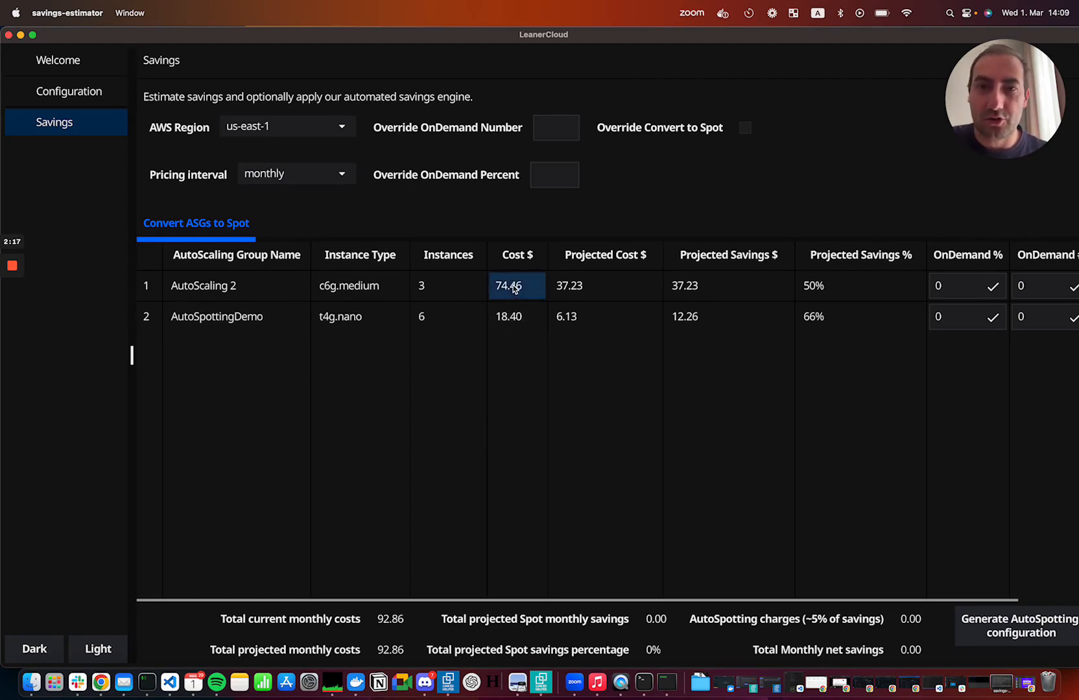
left_click(512, 323)
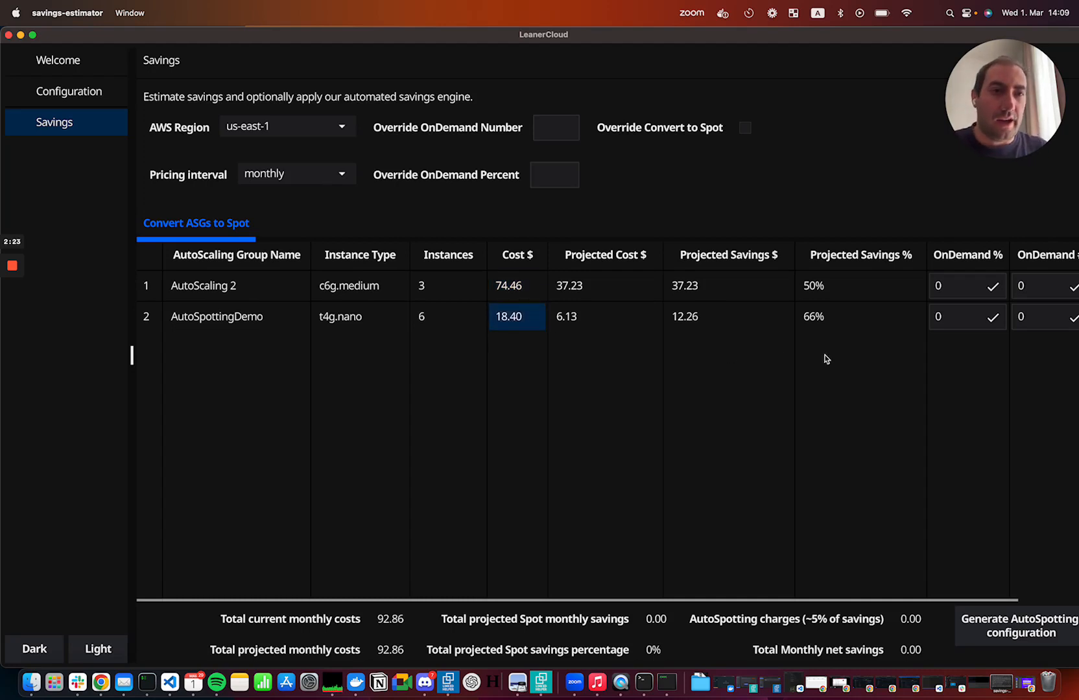
scroll(879, 368, "right", 3)
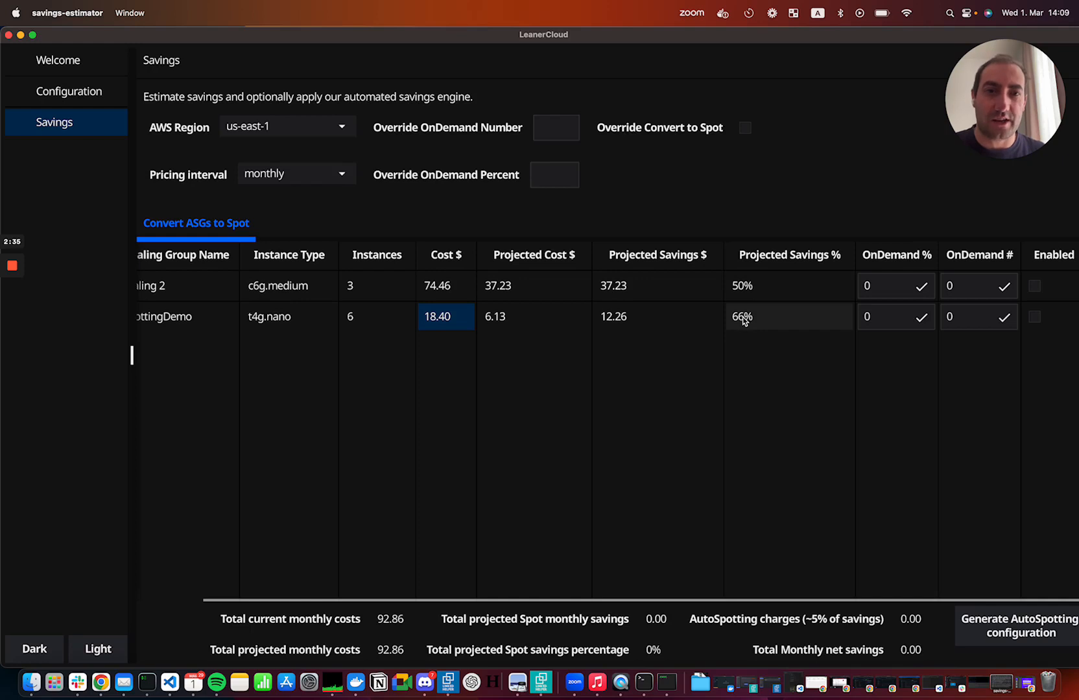
left_click(610, 290)
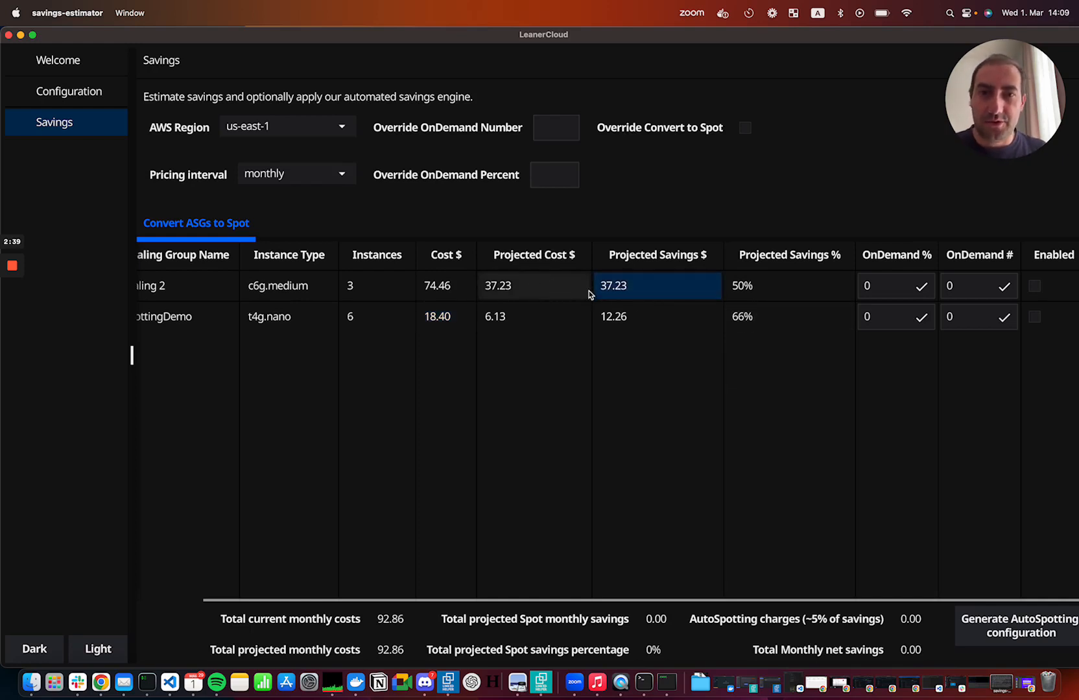
left_click(621, 322)
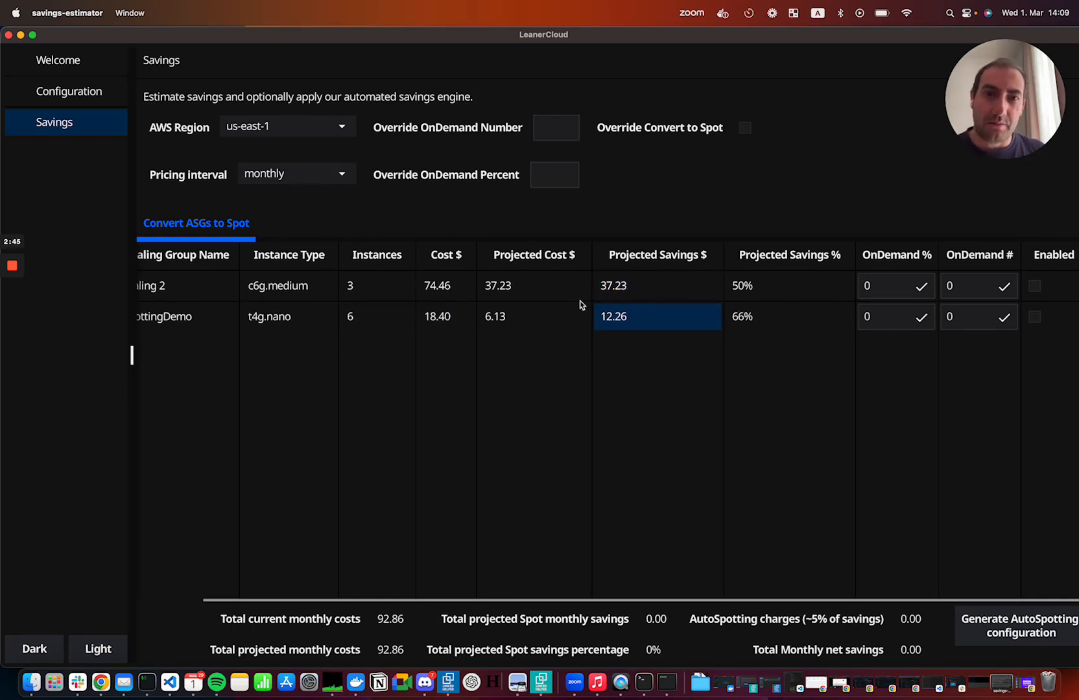
Enable Spot conversion for both the AutoScaling 2 and AutoSpottingDemo groups.
left_click(882, 286)
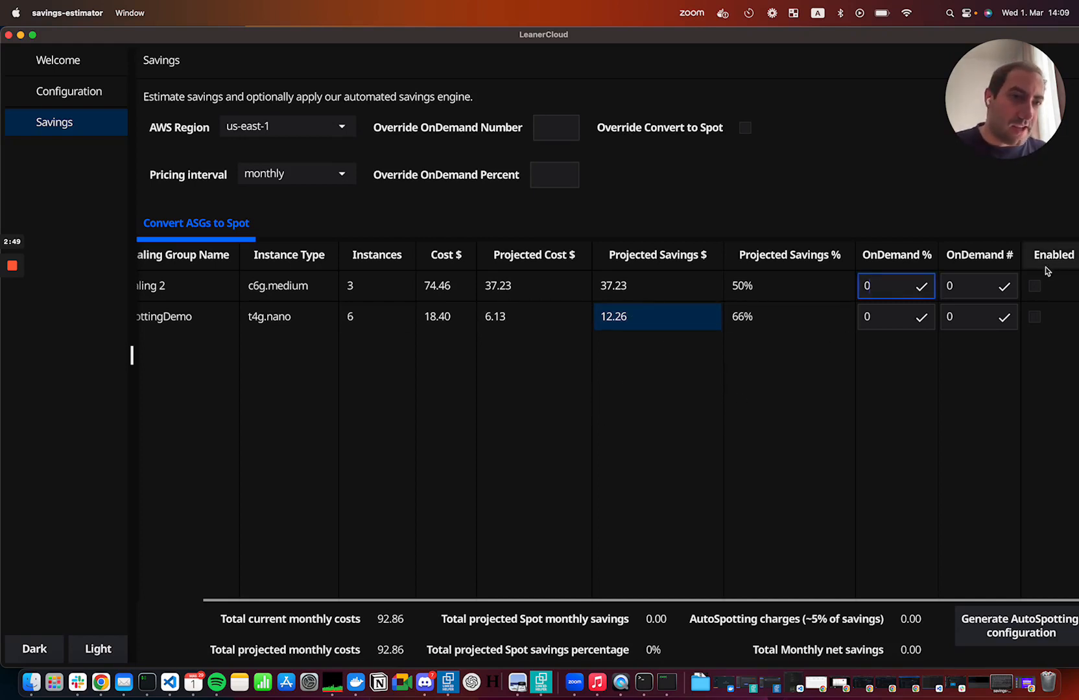
left_click(1034, 287)
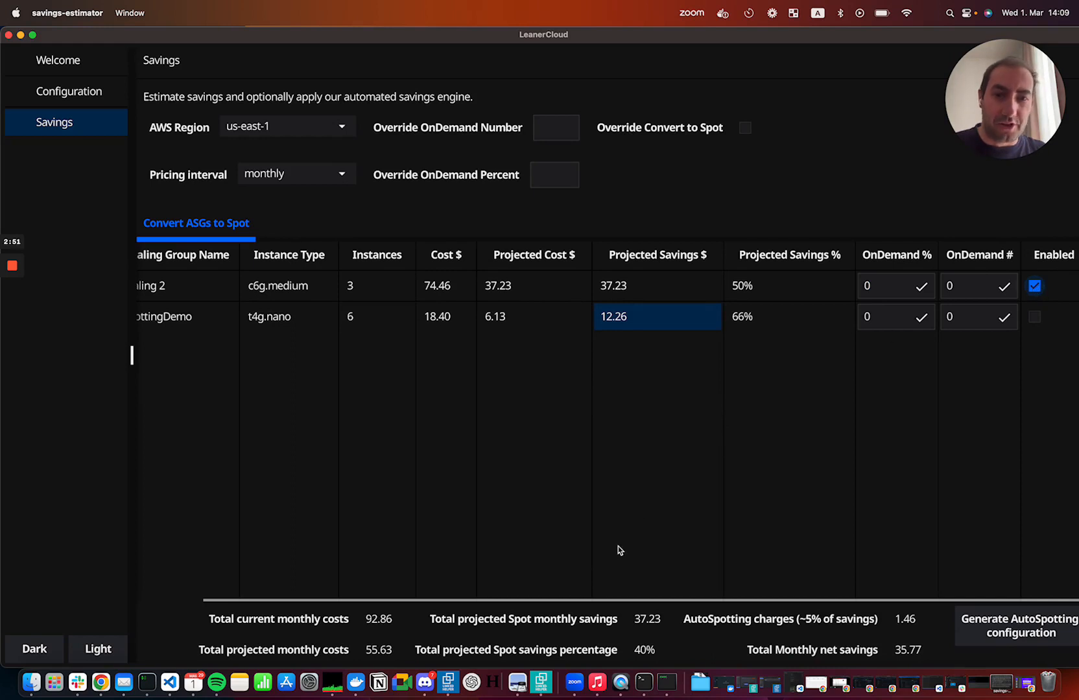
left_click(1035, 318)
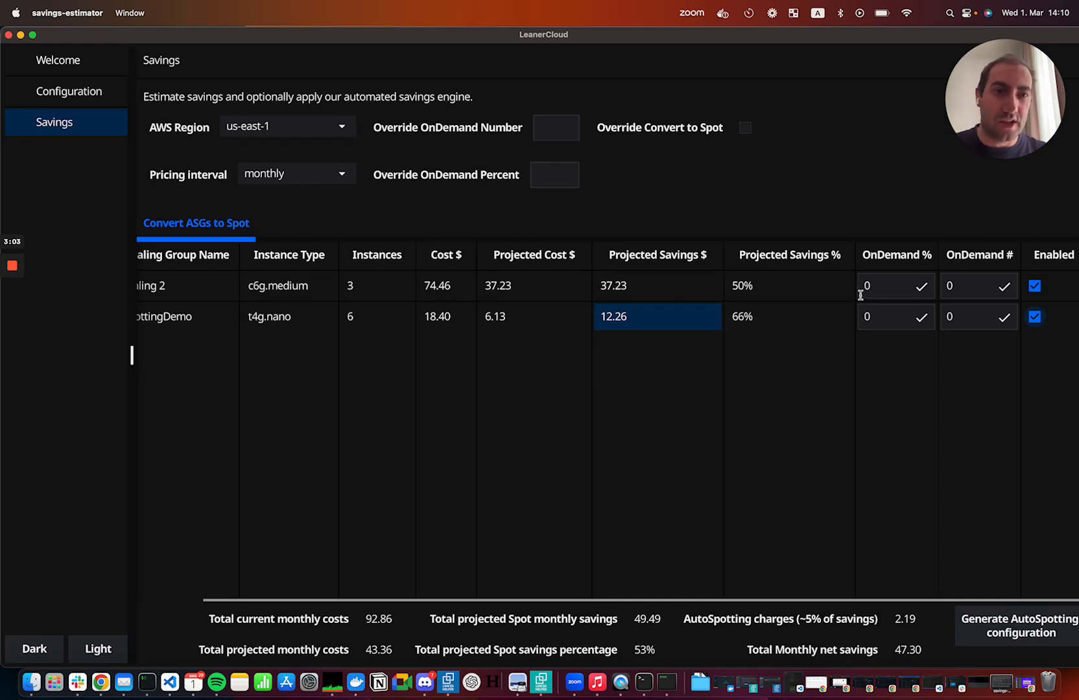
Try an OnDemand number of 2 for the AutoScaling 2 group, and settle on 1.
left_click(880, 288)
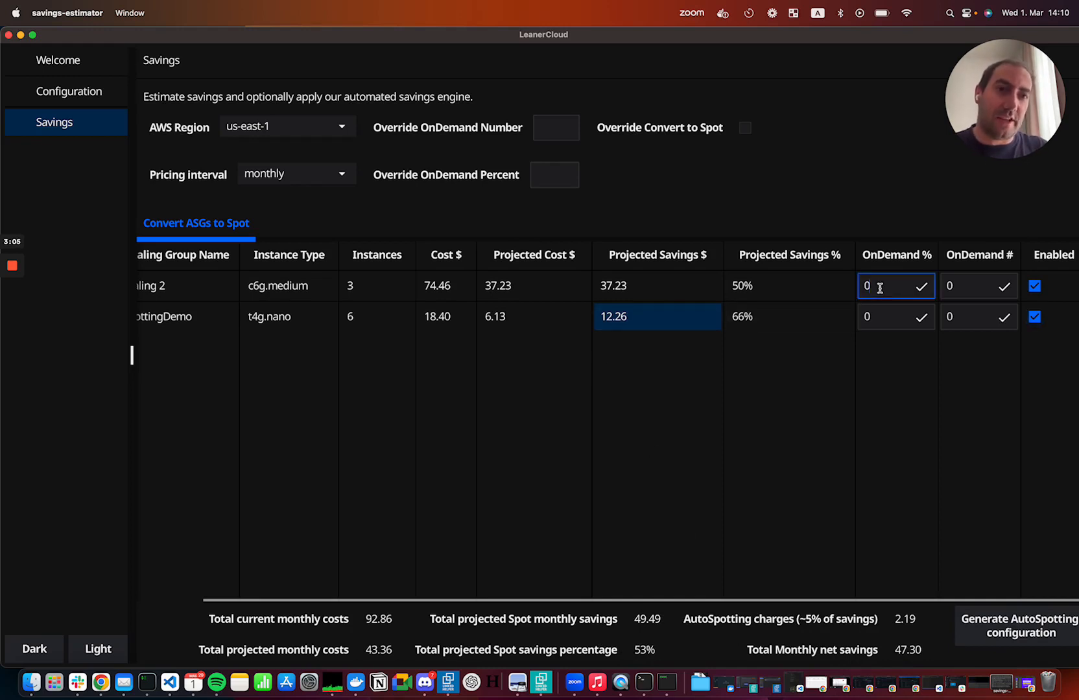
left_click(963, 285)
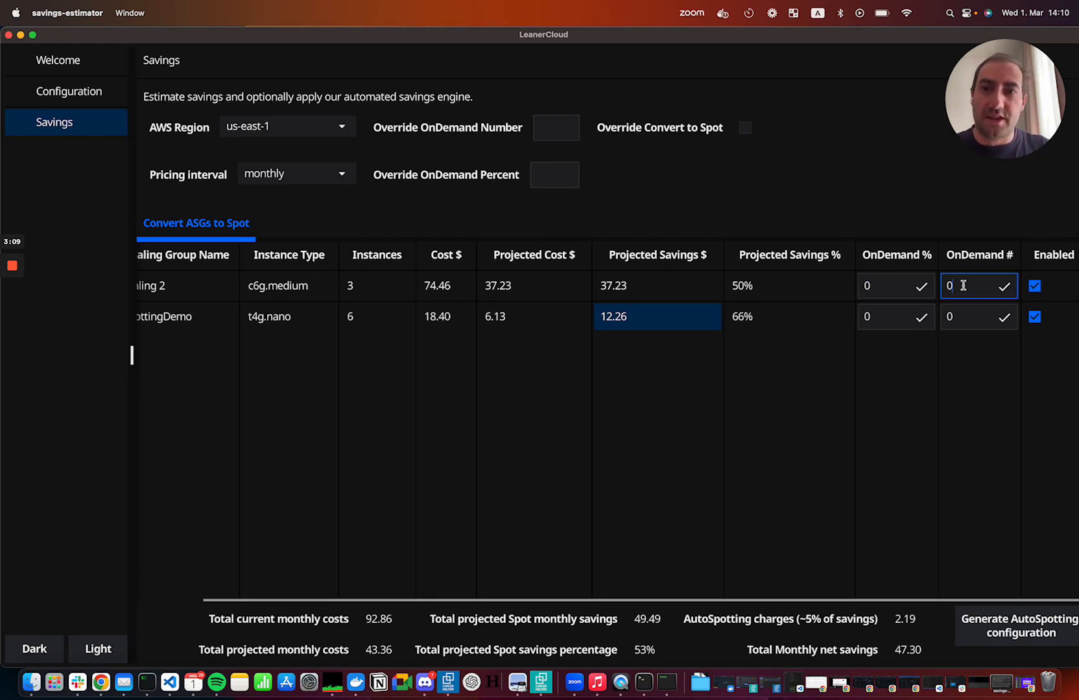
key("BackSpace")
type("2")
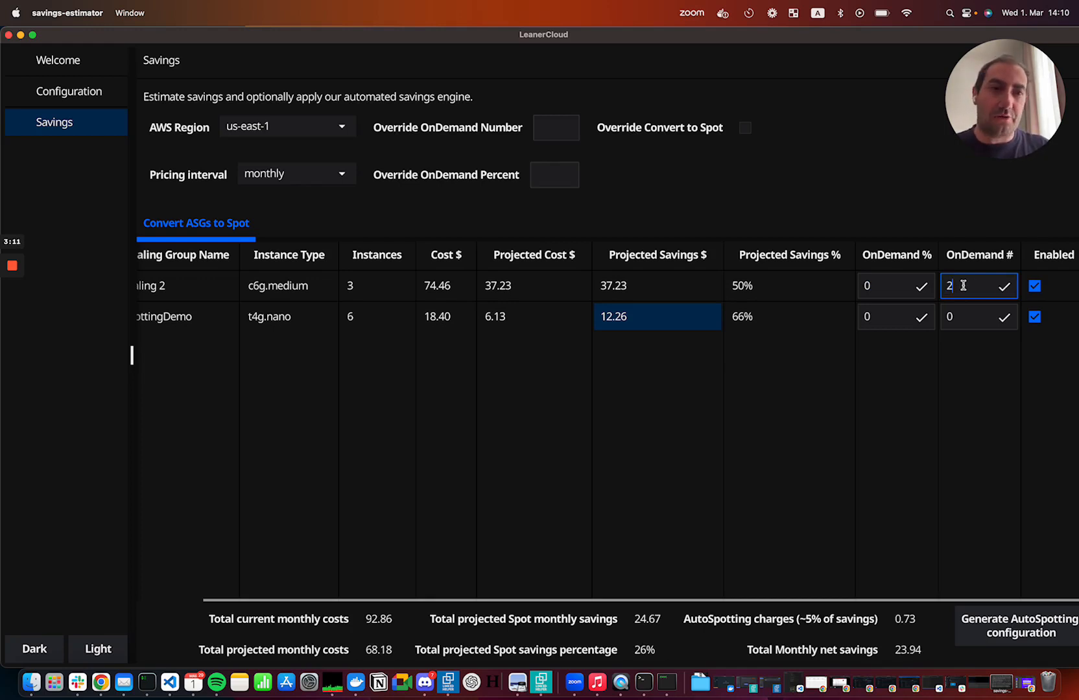
key("BackSpace")
type("1")
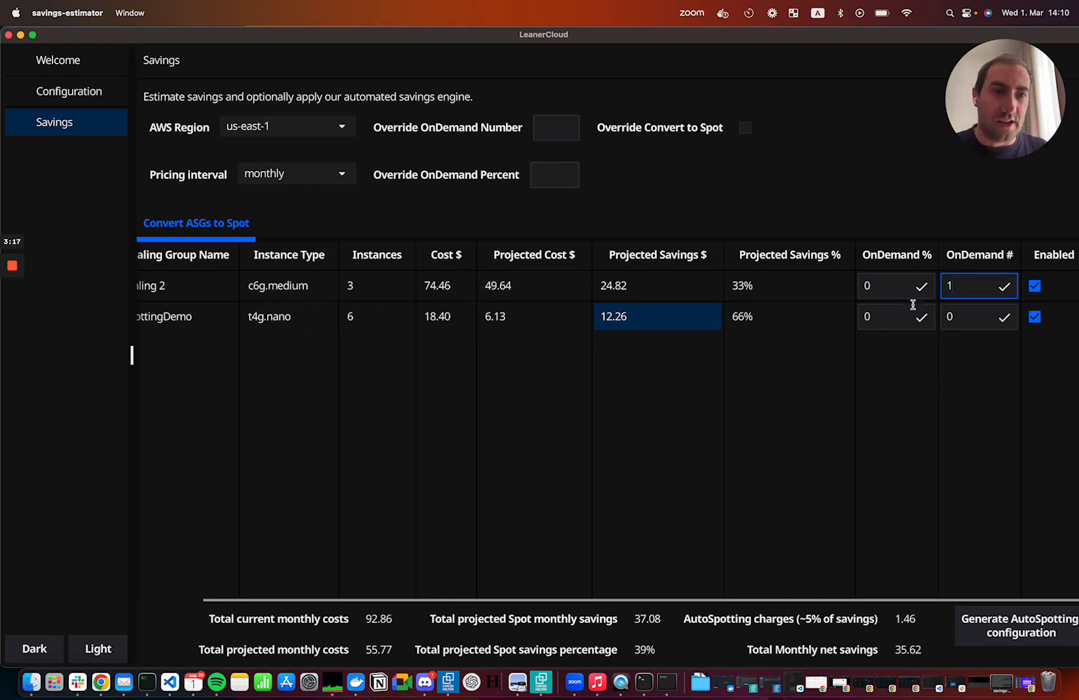
Set the OnDemand percentage of AutoSpottingDemo to 34 and generate the AutoSpotting configuration.
left_click(872, 317)
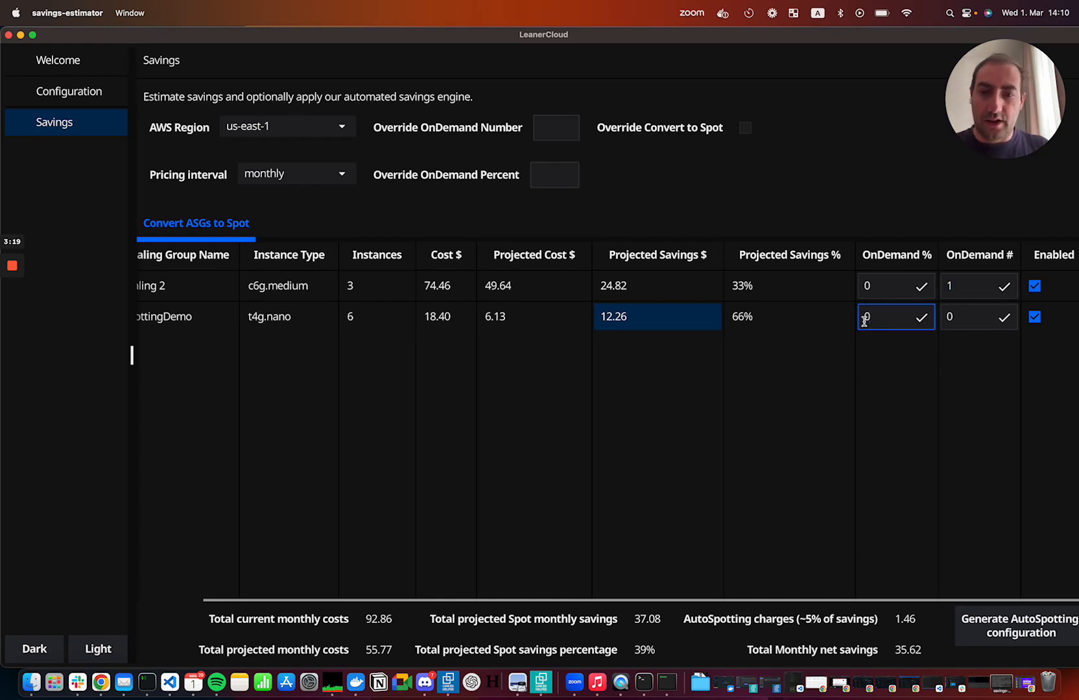
type("34")
key("BackSpace")
key("BackSpace")
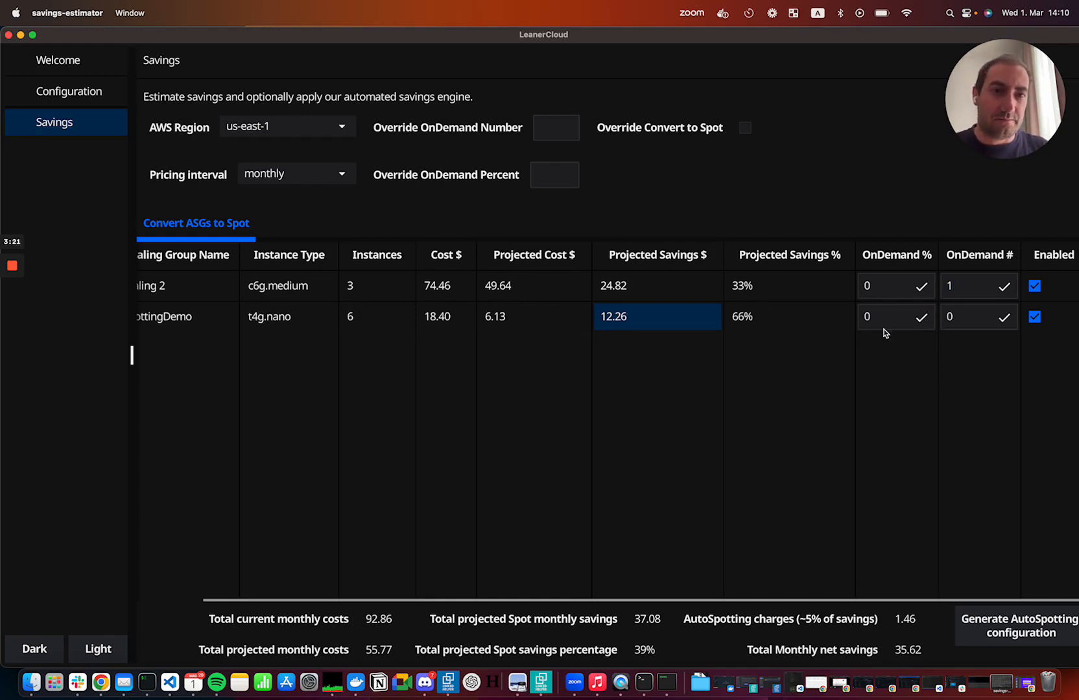
key("BackSpace")
type("34")
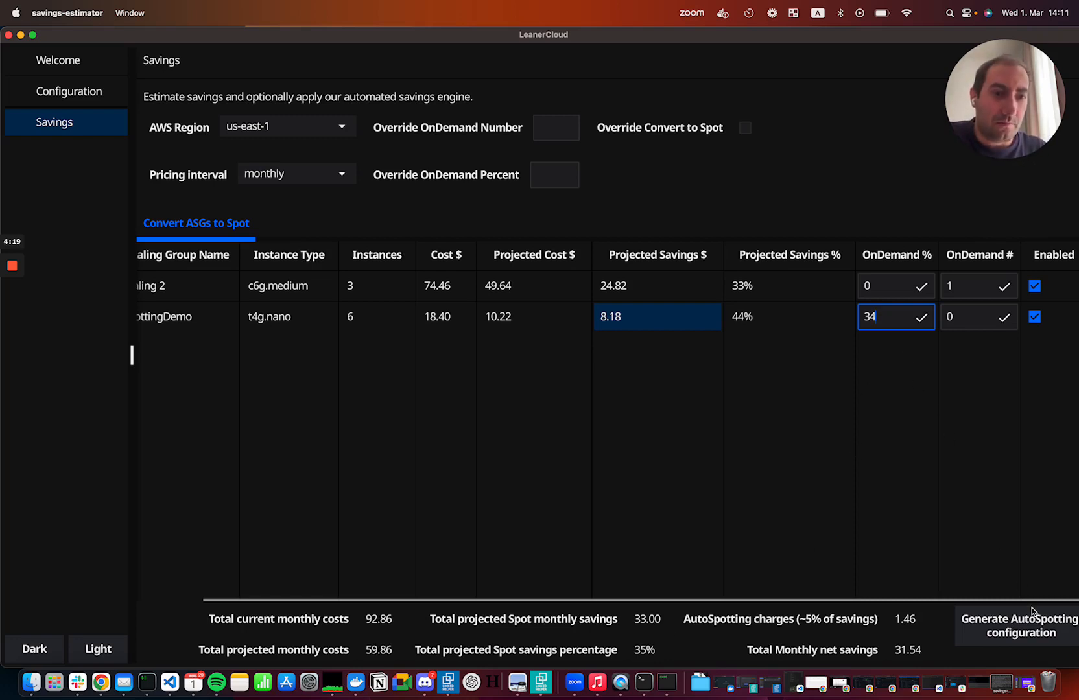
left_click(1007, 630)
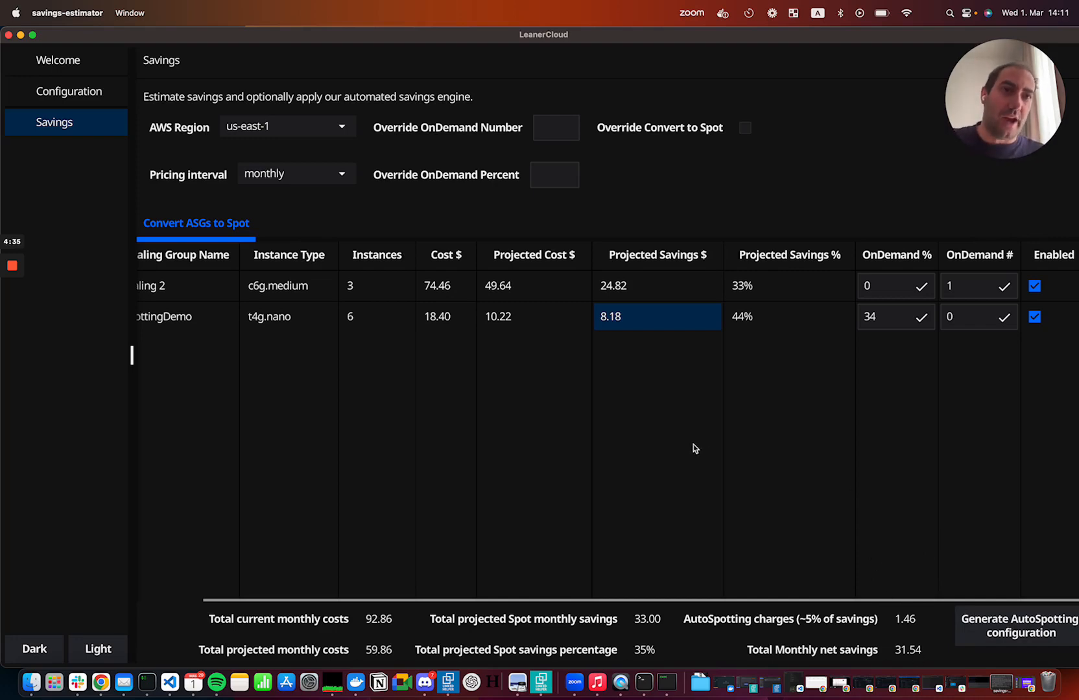
Switch to the AWS console in Chrome, open the Auto Scaling groups and examine the tags of AutoSpottingDemo.
key("ctrl+Up")
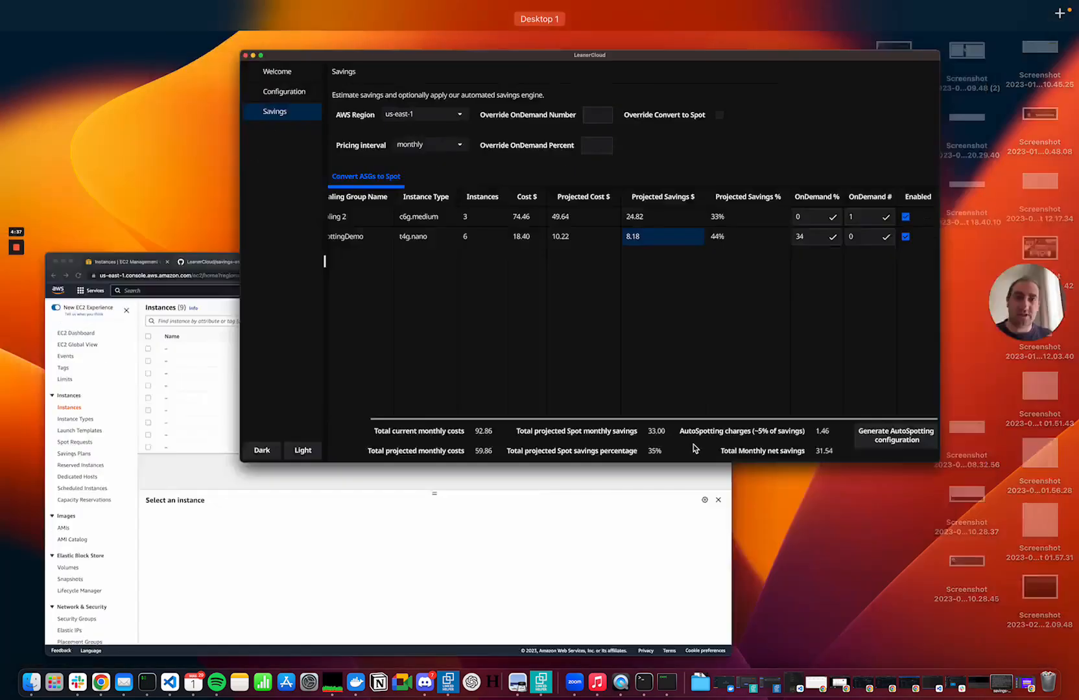
left_click(336, 570)
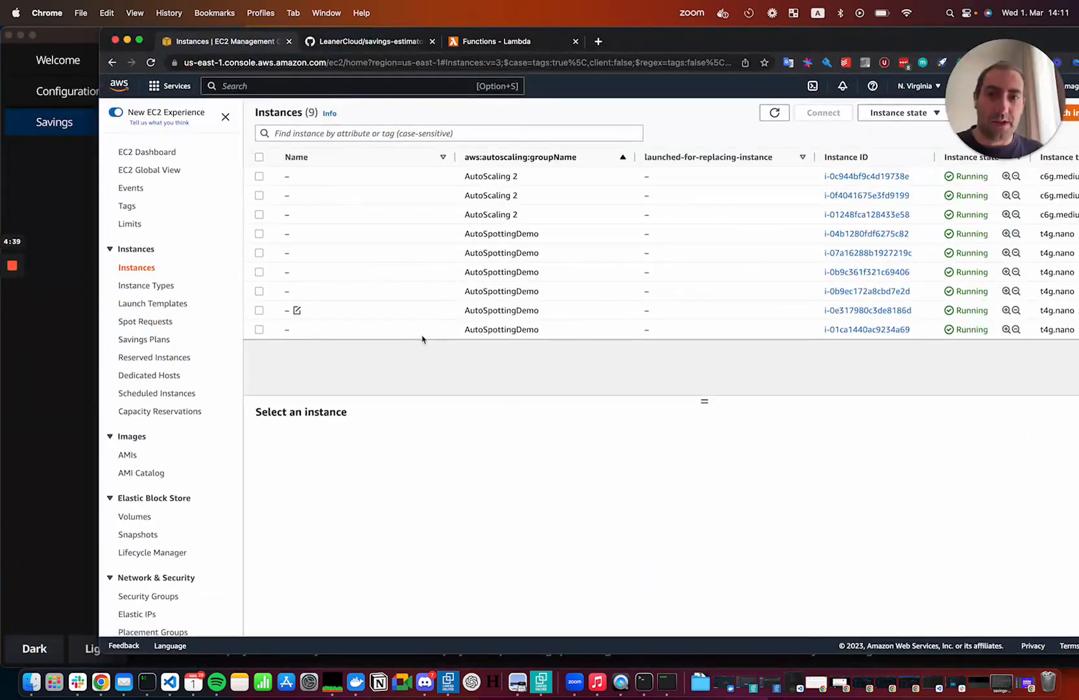
scroll(180, 530, "down", 5)
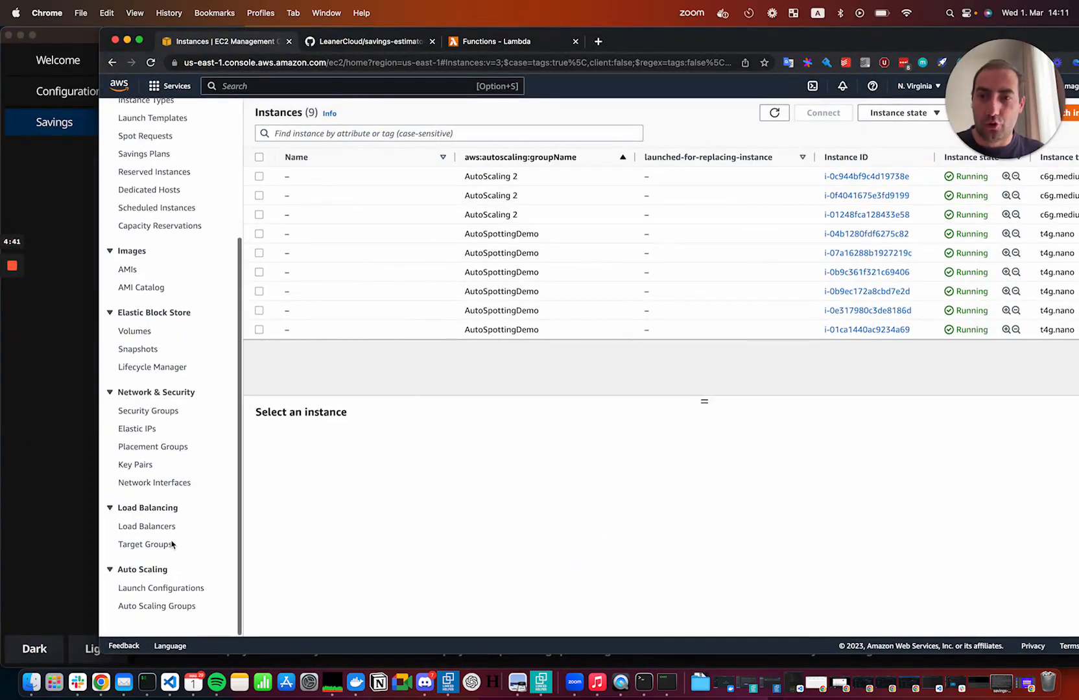
left_click(162, 605)
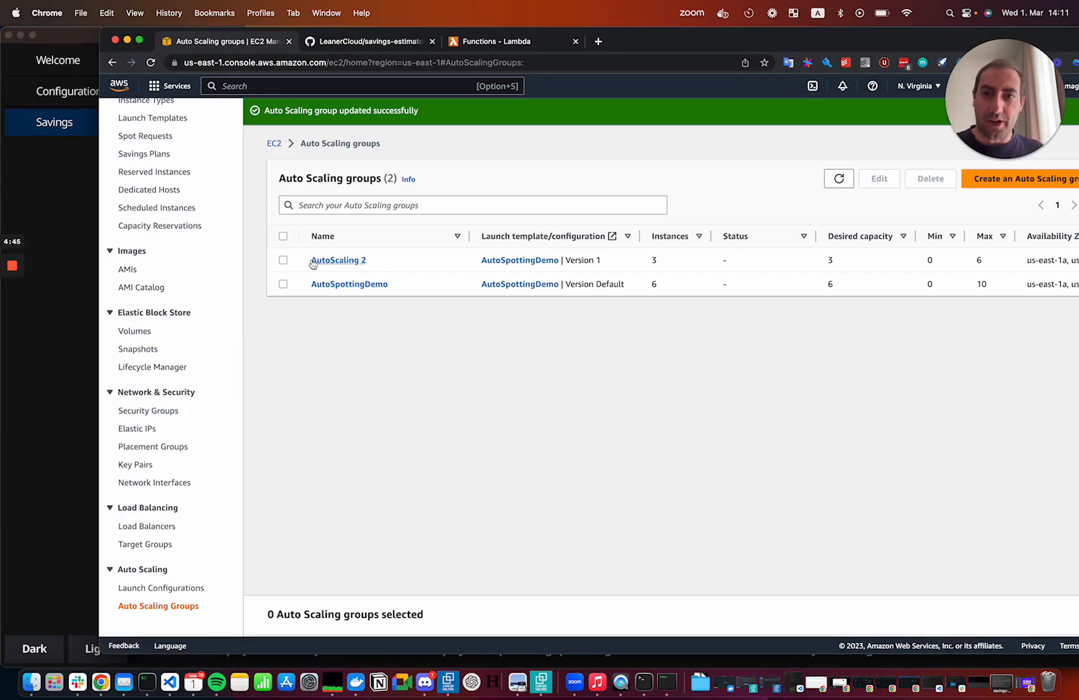
left_click(283, 260)
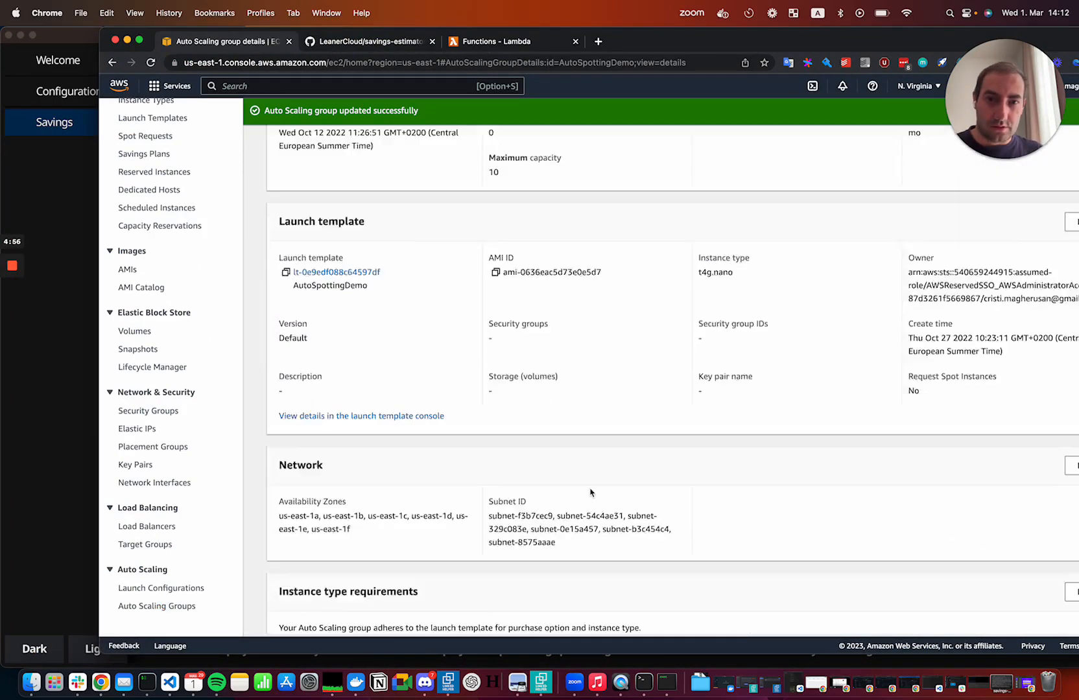
scroll(591, 493, "down", 10)
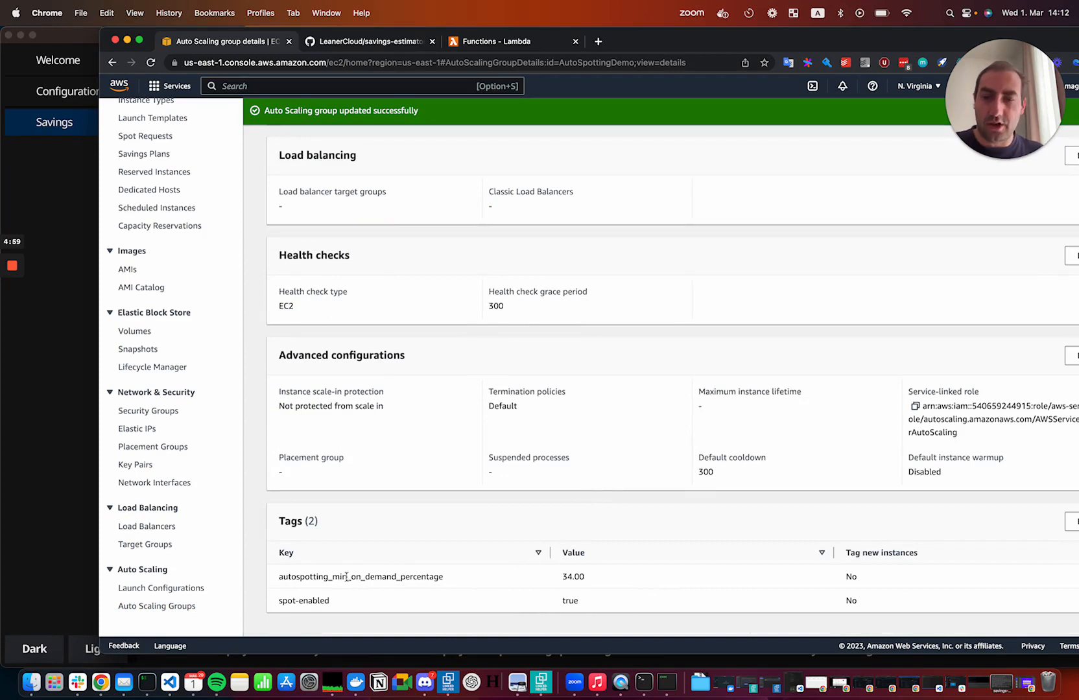
Highlight the spot-enabled and autospotting_min_on_demand_percentage tags of AutoSpottingDemo with their values.
left_click_drag(279, 603, 587, 605)
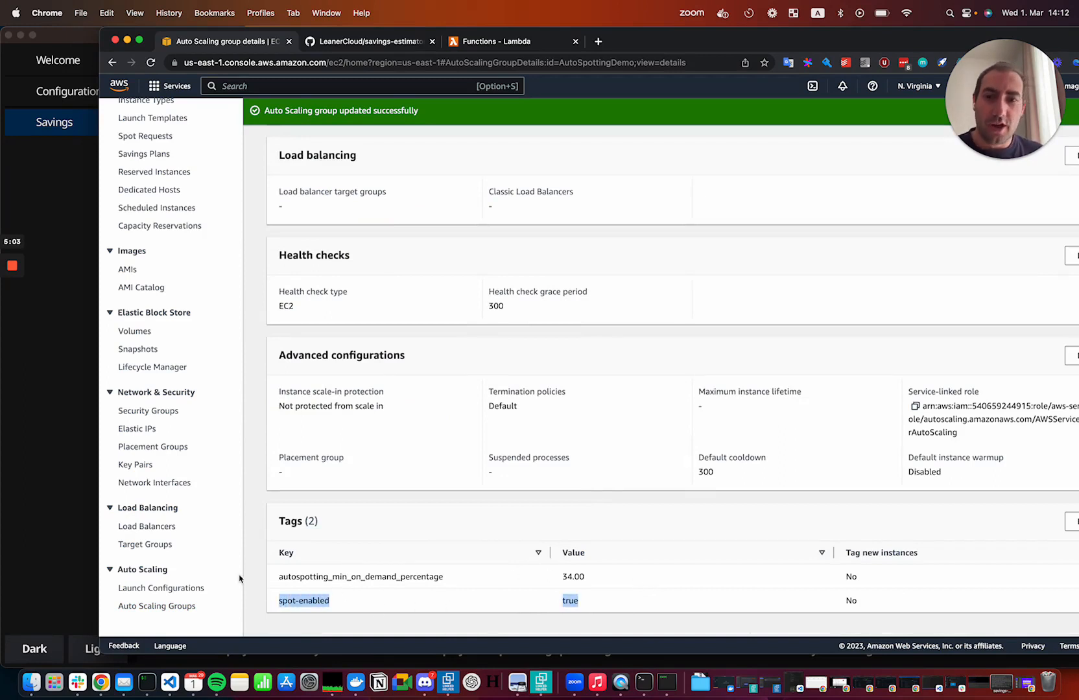
left_click(289, 572)
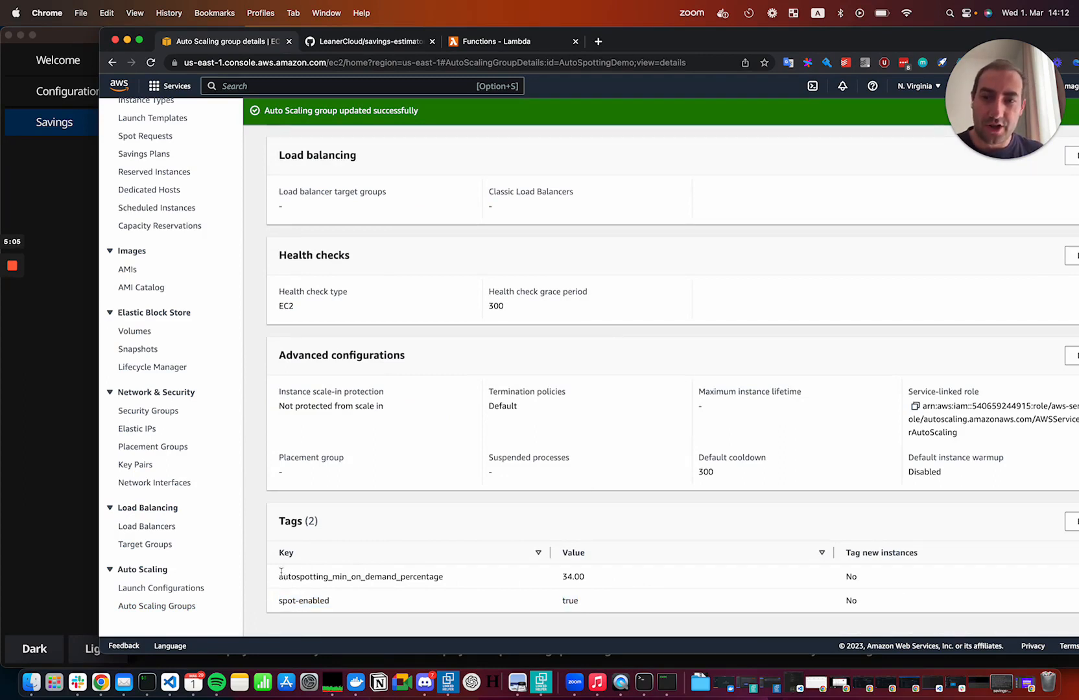
left_click_drag(294, 577, 598, 582)
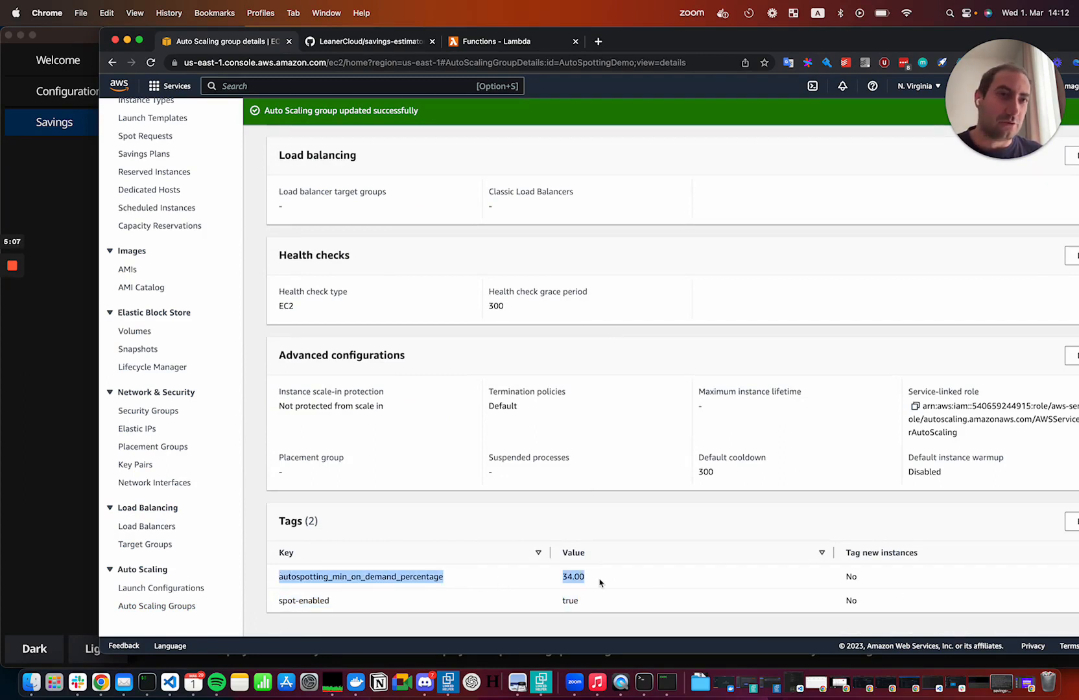
Return to the Auto Scaling groups, open AutoScaling 2 and examine its autospotting_min_on_demand_number tag and value.
scroll(421, 411, "up", 15)
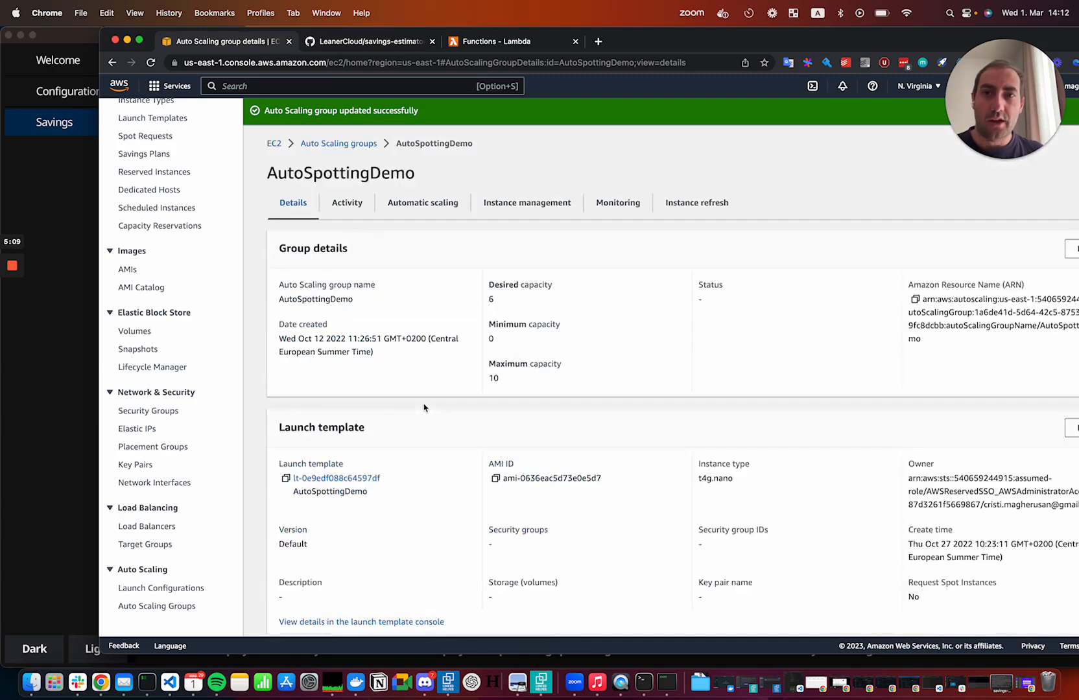
left_click(339, 143)
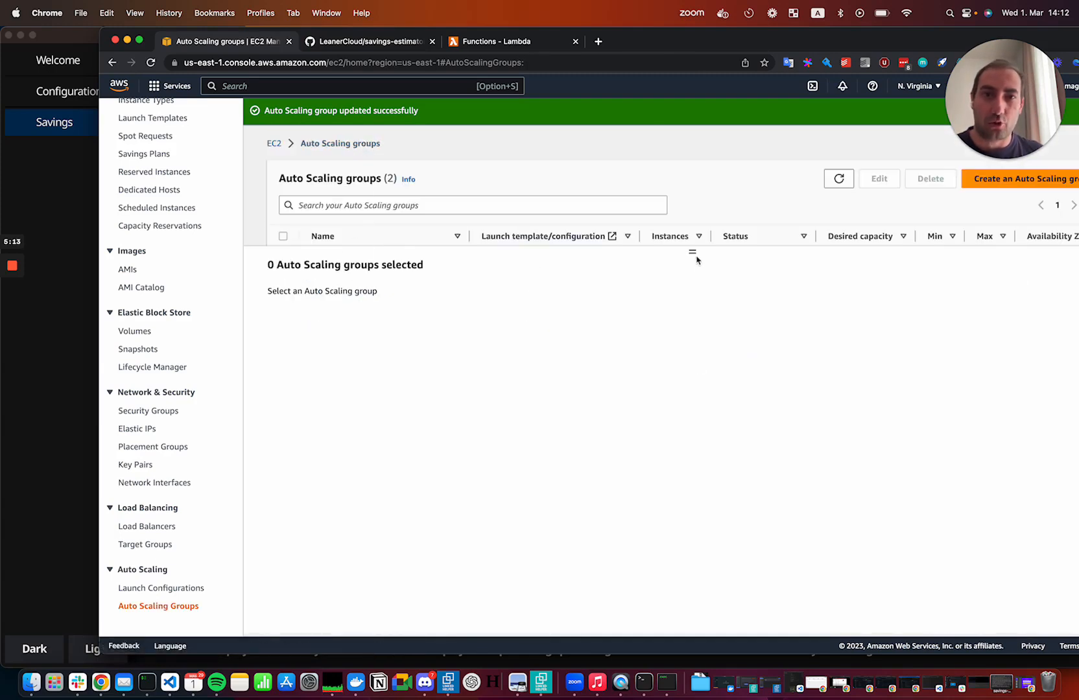
left_click_drag(694, 254, 693, 264)
left_click(350, 262)
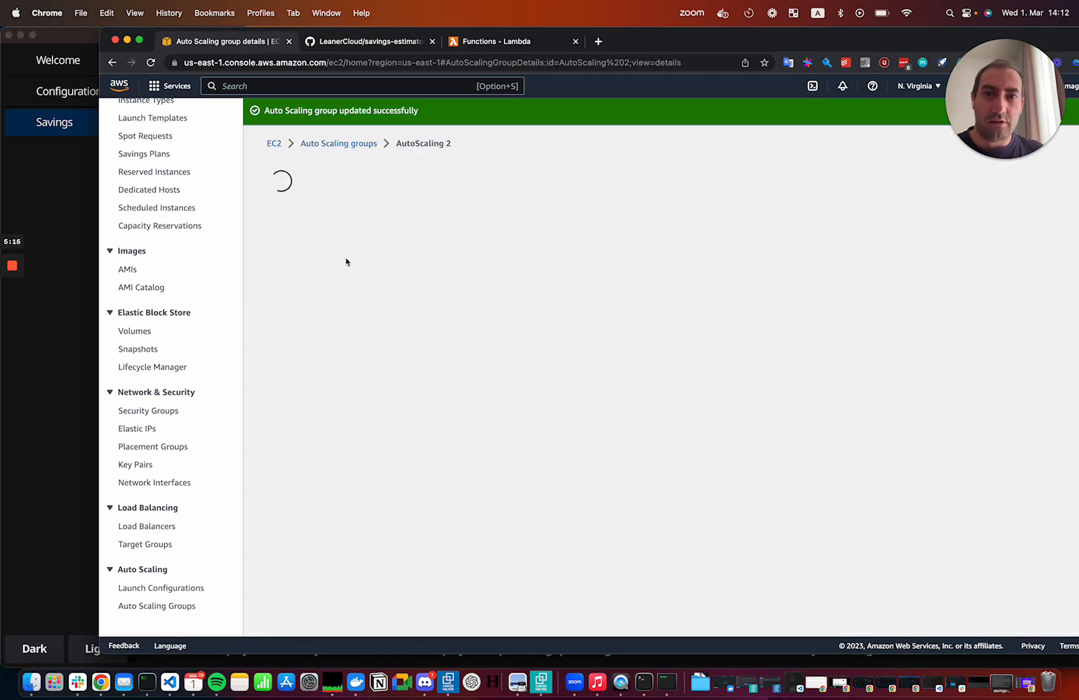
scroll(554, 520, "down", 10)
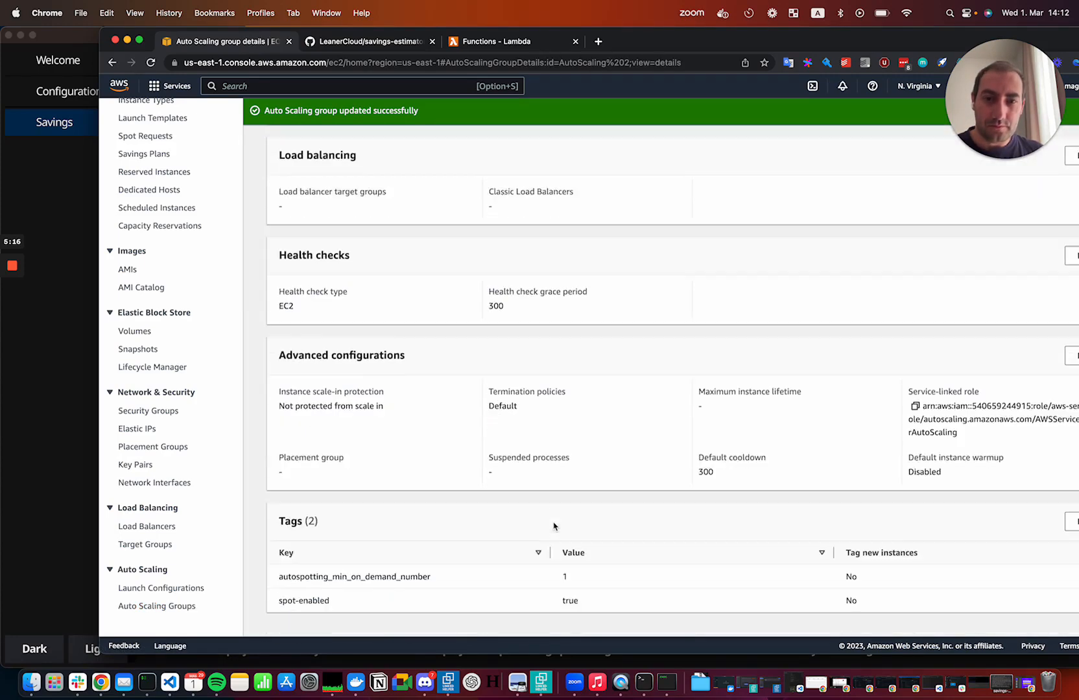
double_click(563, 579)
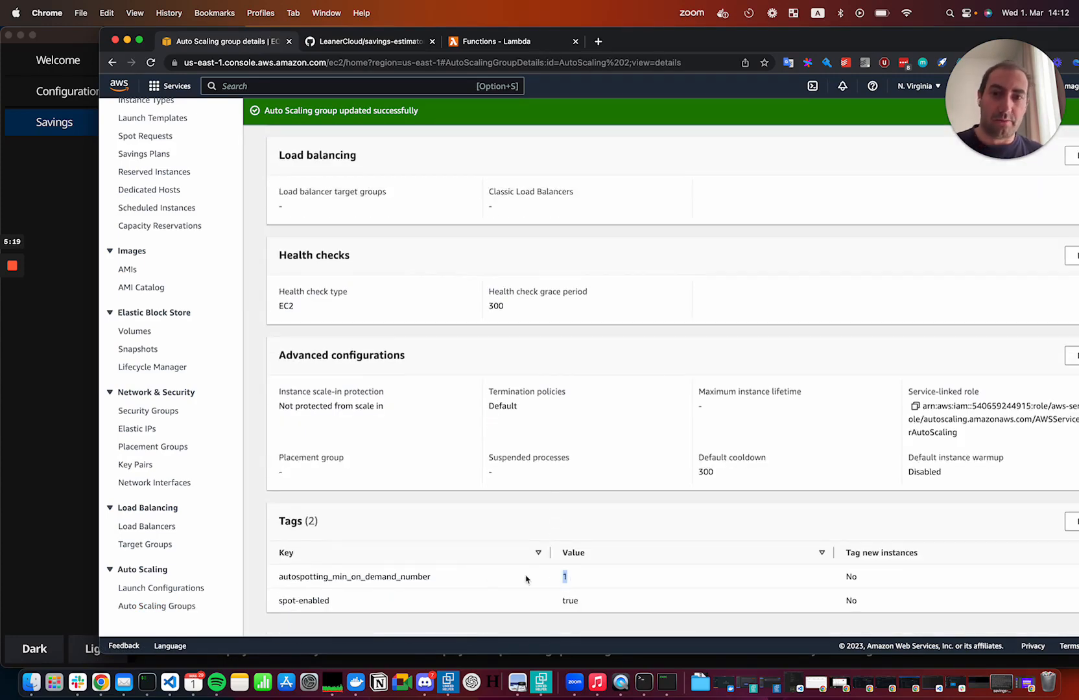
left_click_drag(438, 582, 279, 575)
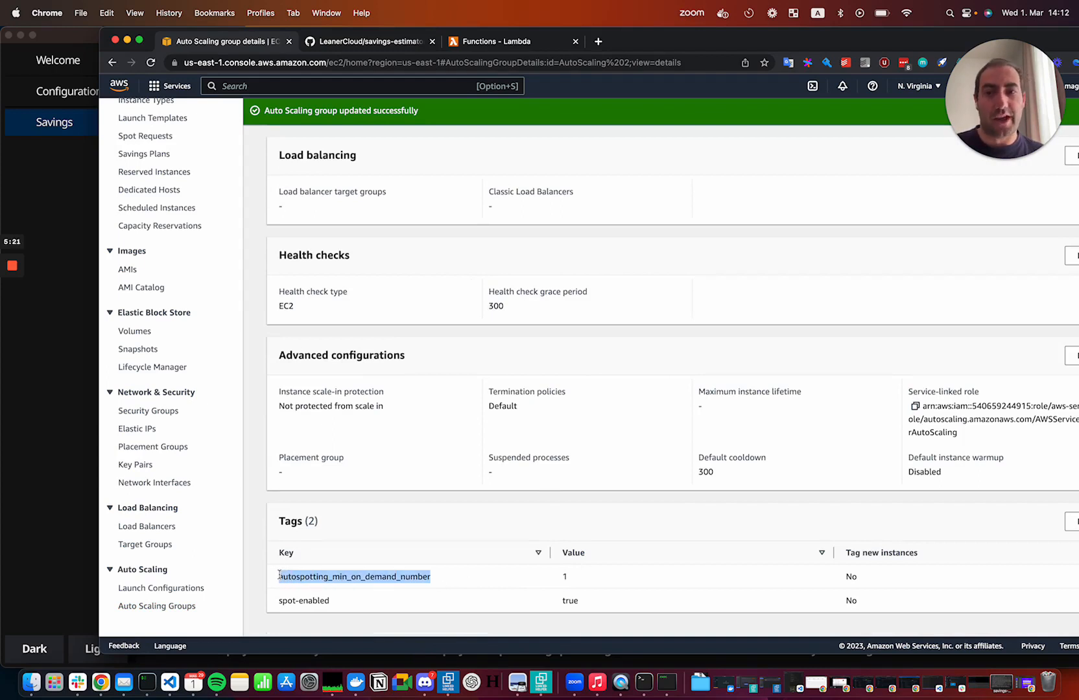
left_click(604, 582)
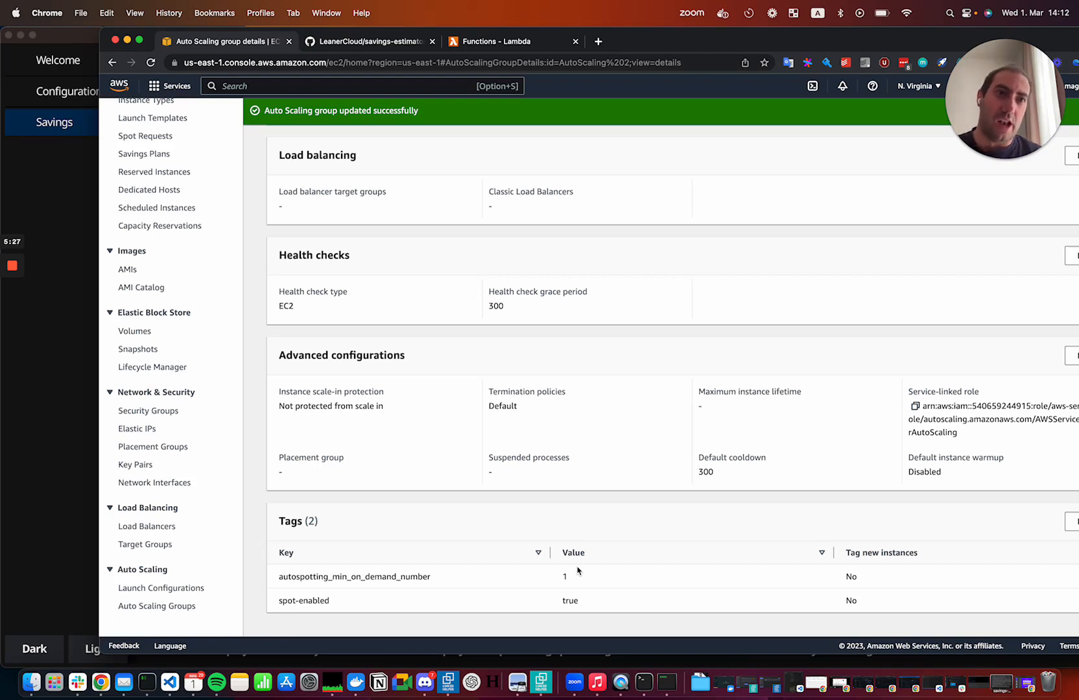
double_click(378, 576)
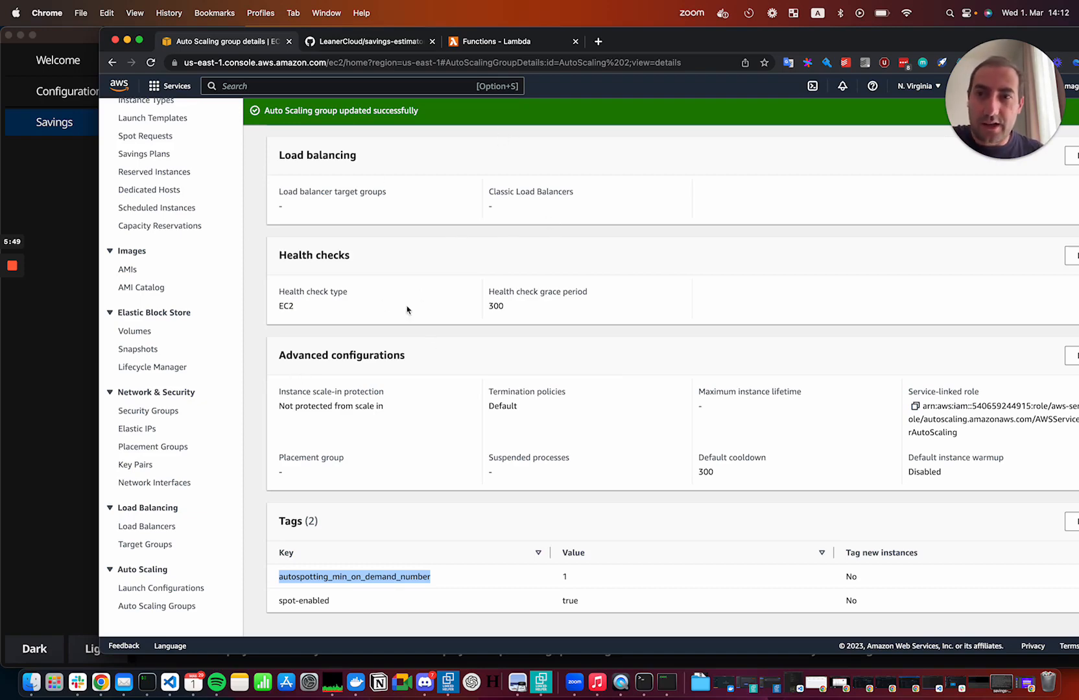
Open the EC2 Instances list and review the running instances of both Auto Scaling groups.
scroll(483, 355, "up", 5)
scroll(484, 355, "up", 4)
scroll(183, 214, "up", 3)
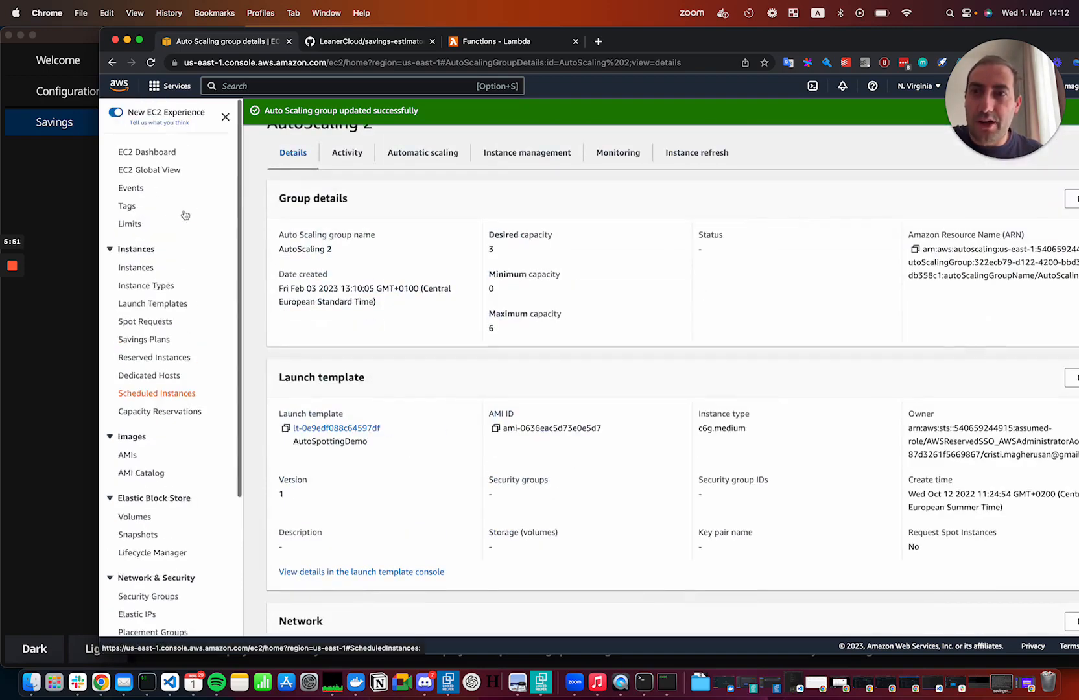
left_click(137, 268)
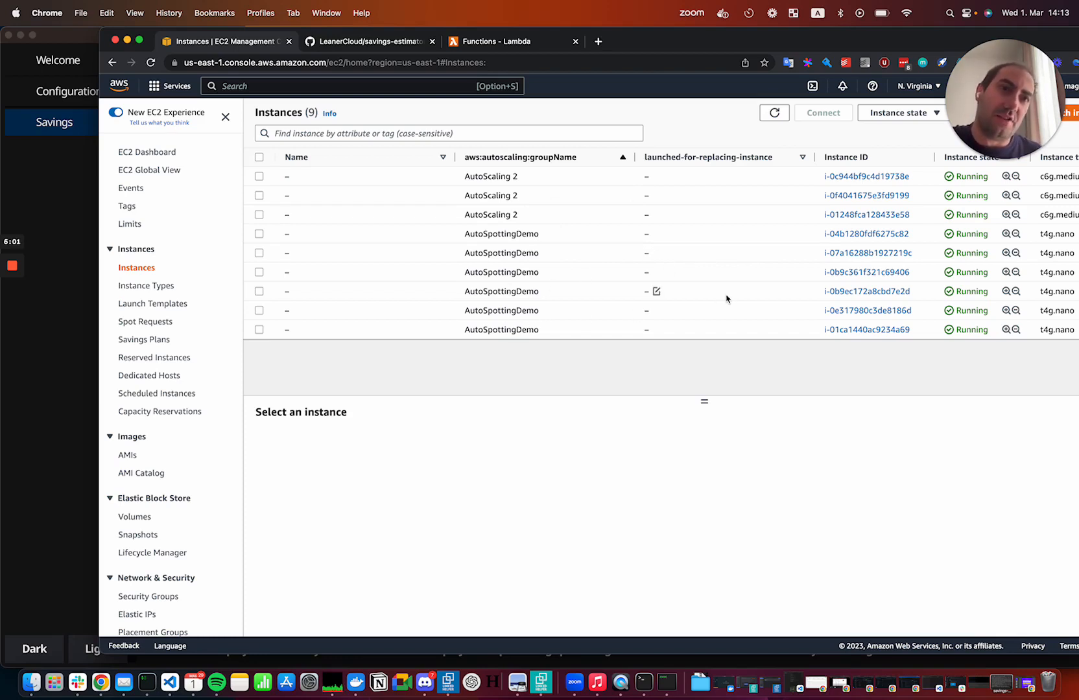
scroll(804, 298, "right", 10)
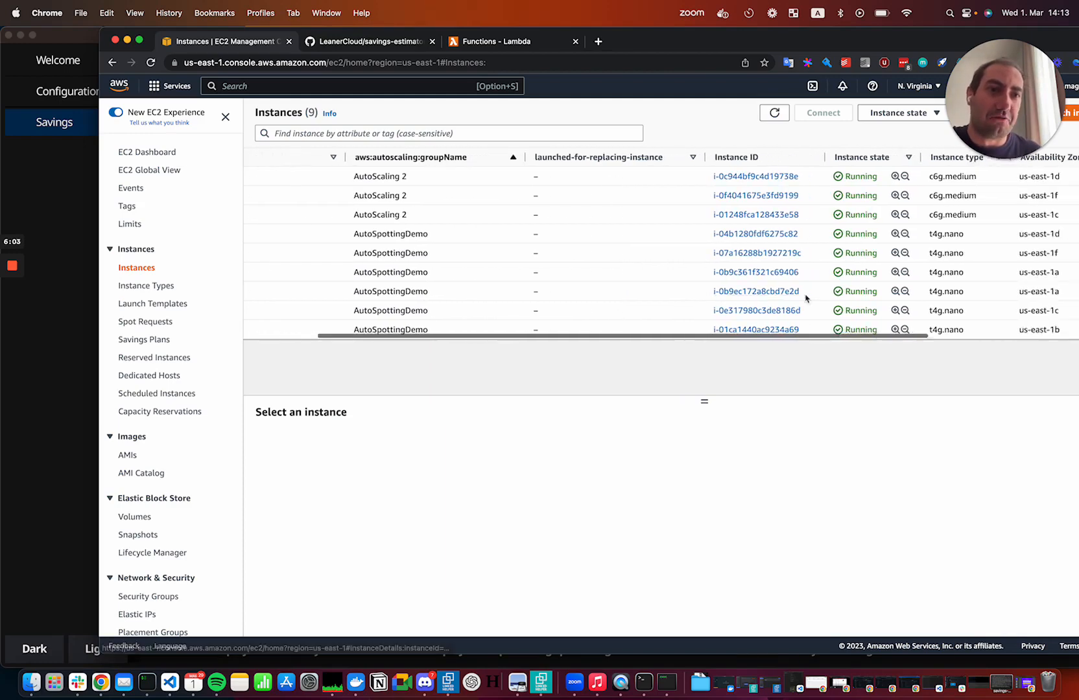
scroll(806, 298, "left", 10)
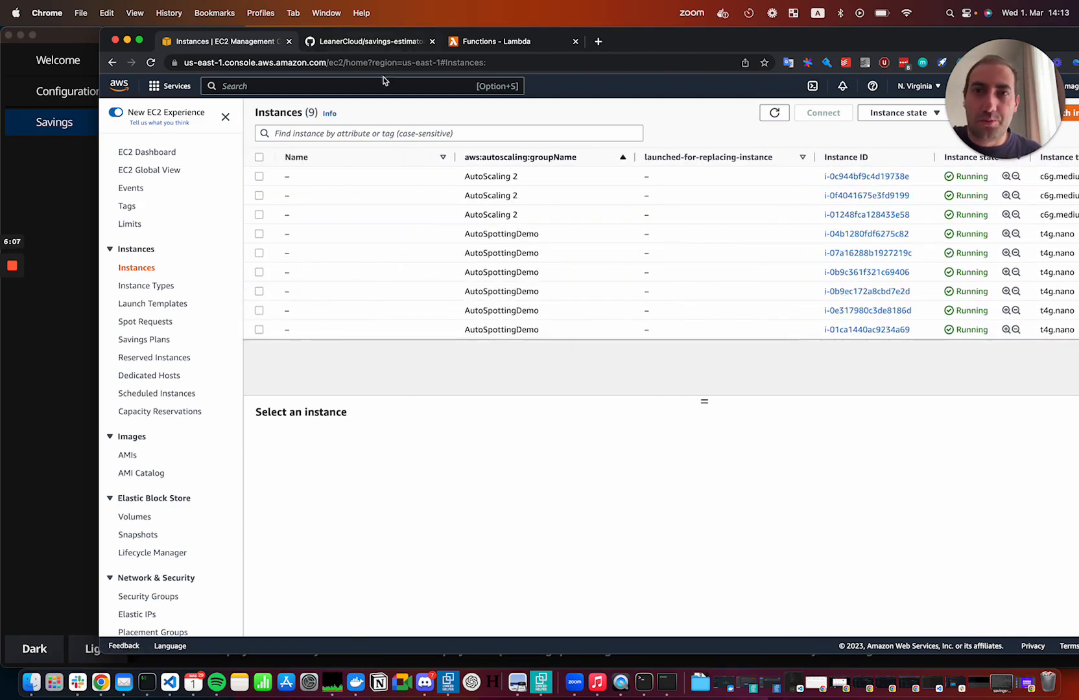
Edit the AutoSpottingDemo Auto Scaling group, raising its desired capacity to 7, and save the update.
scroll(186, 384, "down", 2)
scroll(186, 383, "down", 5)
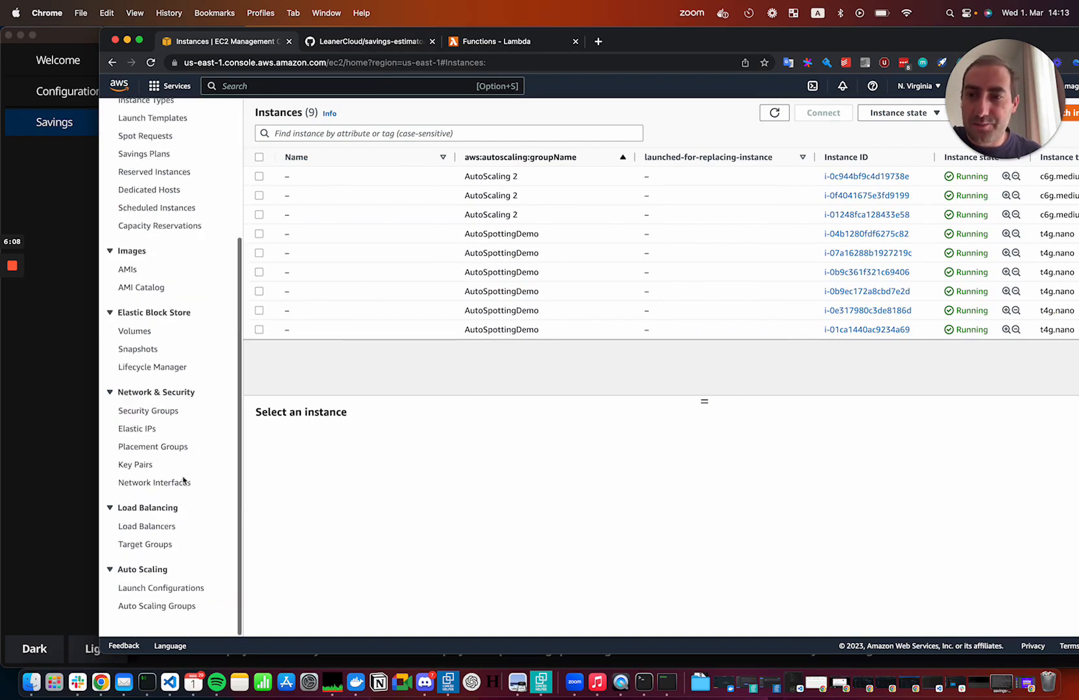
left_click(185, 606)
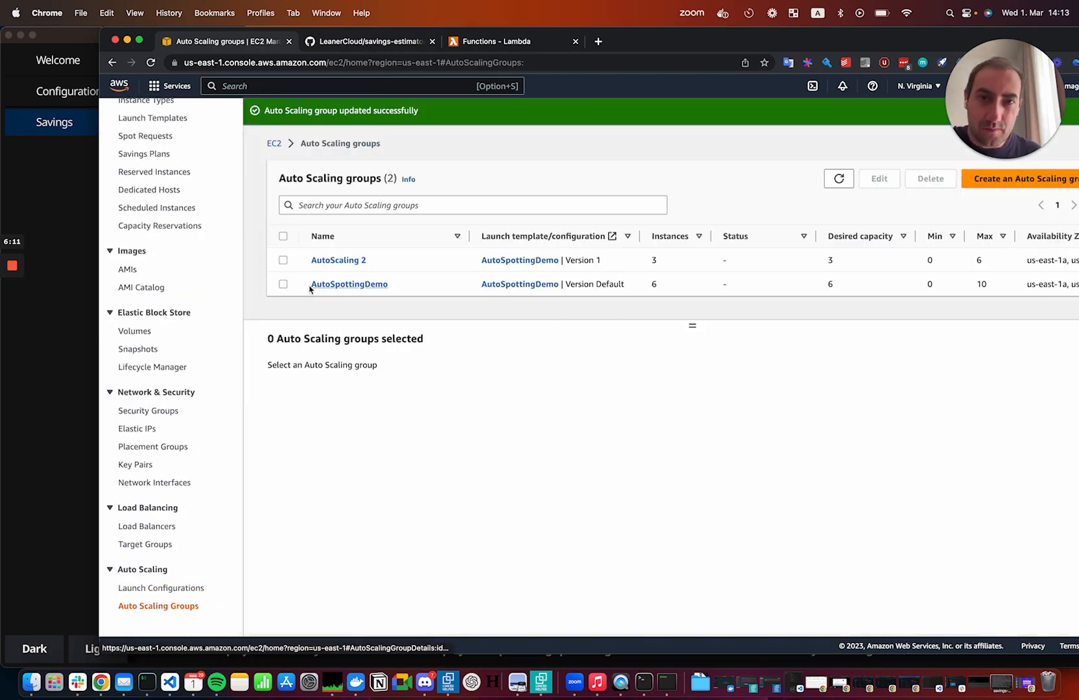
left_click(283, 284)
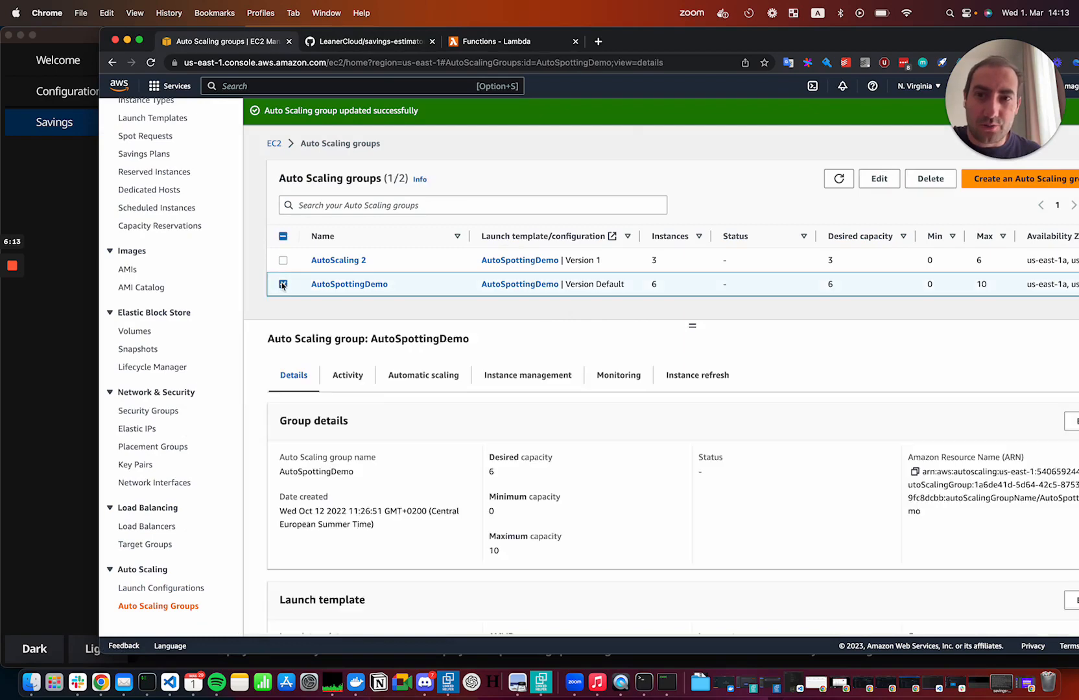
left_click(877, 181)
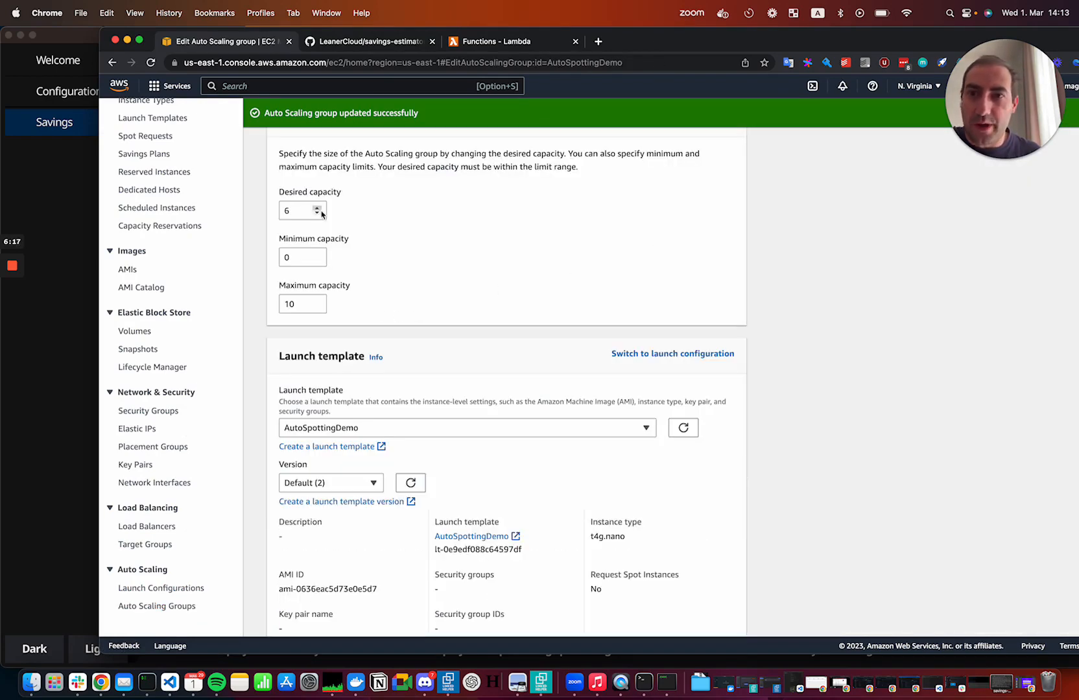
scroll(864, 442, "down", 10)
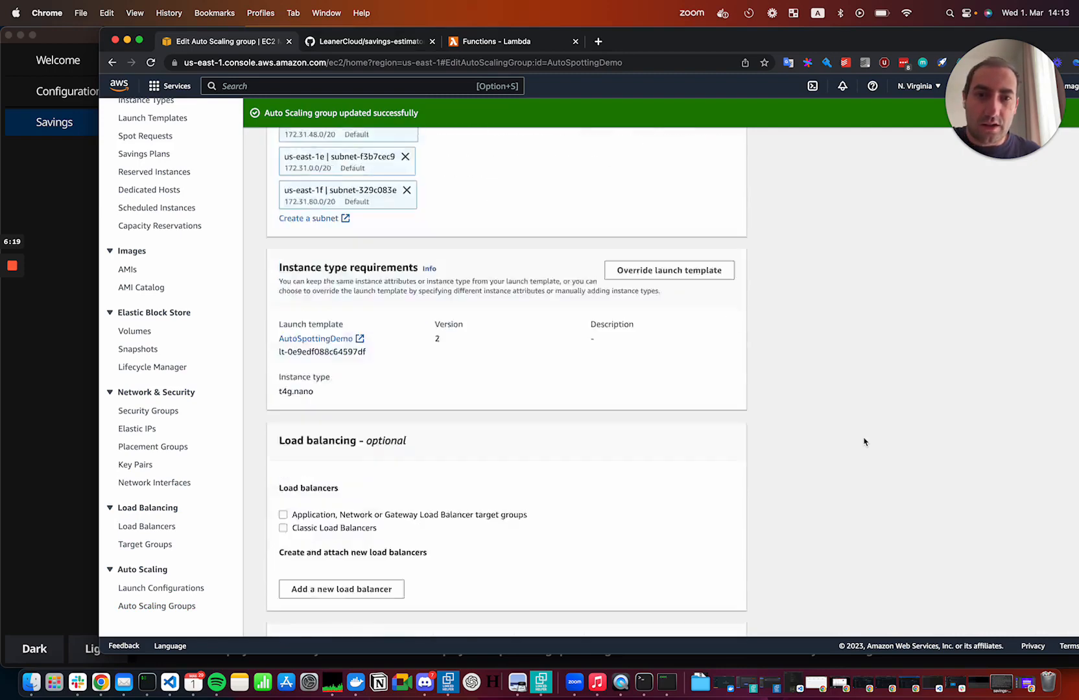
scroll(863, 442, "down", 5)
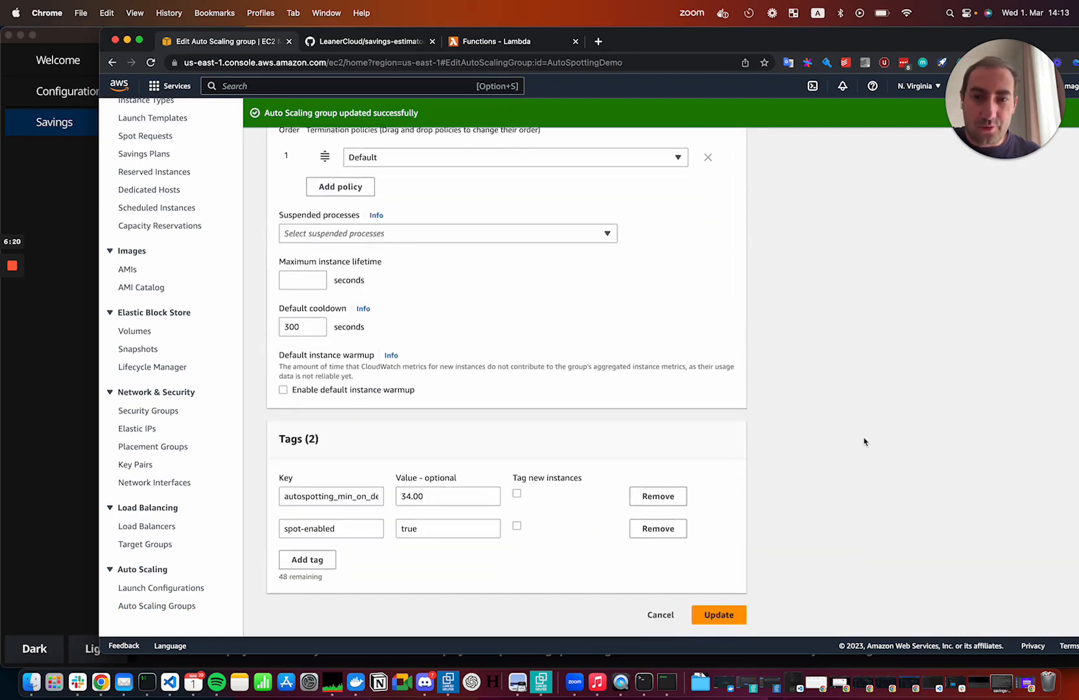
left_click(724, 619)
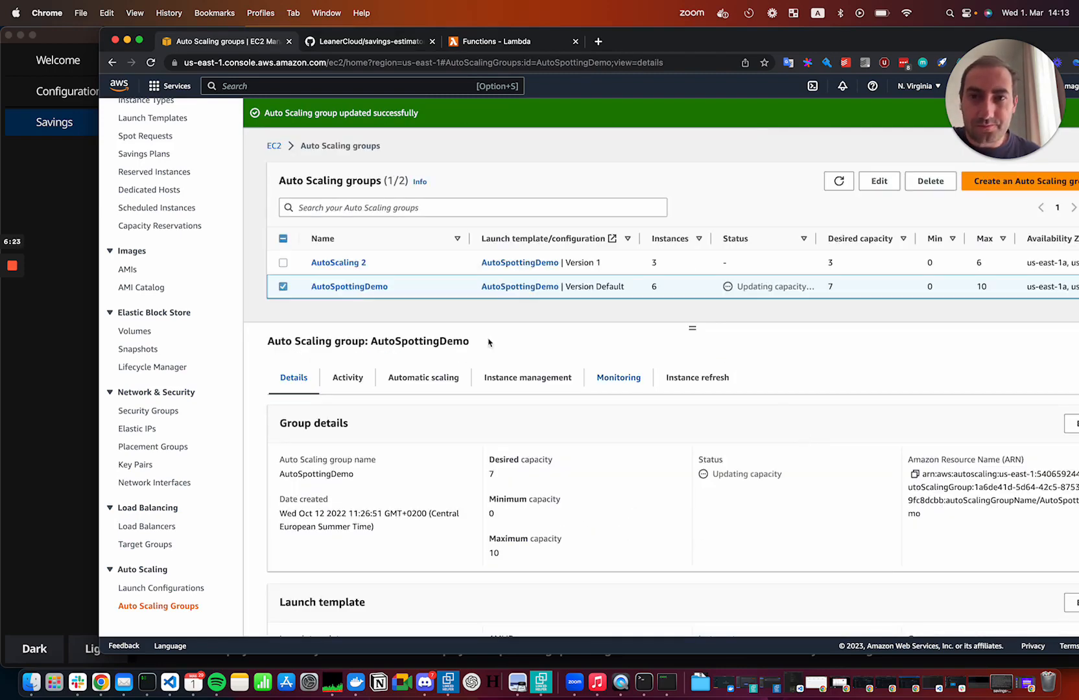
Go back to the EC2 Instances list and refresh it to look for the newly launched AutoSpottingDemo instance.
scroll(174, 238, "up", 5)
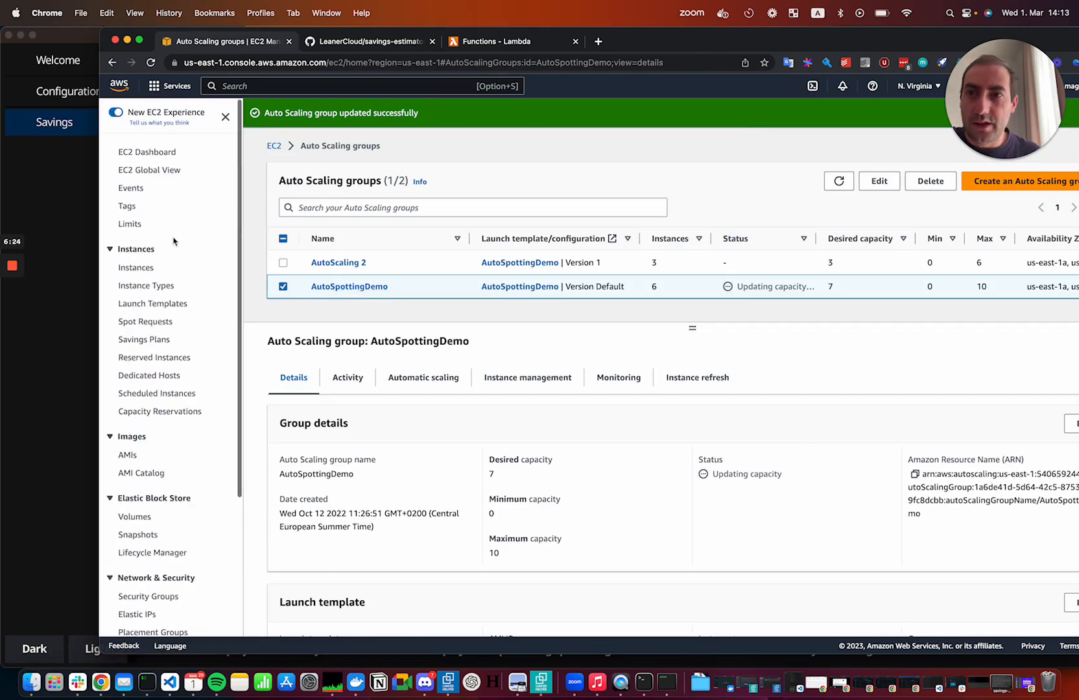
left_click(142, 269)
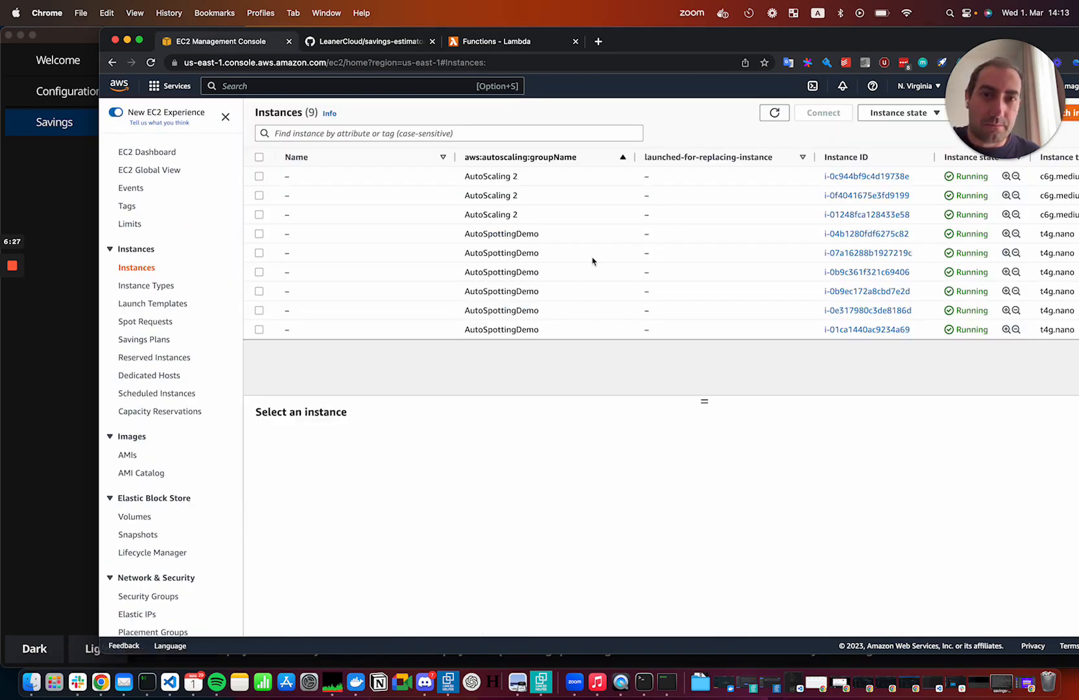
left_click(774, 111)
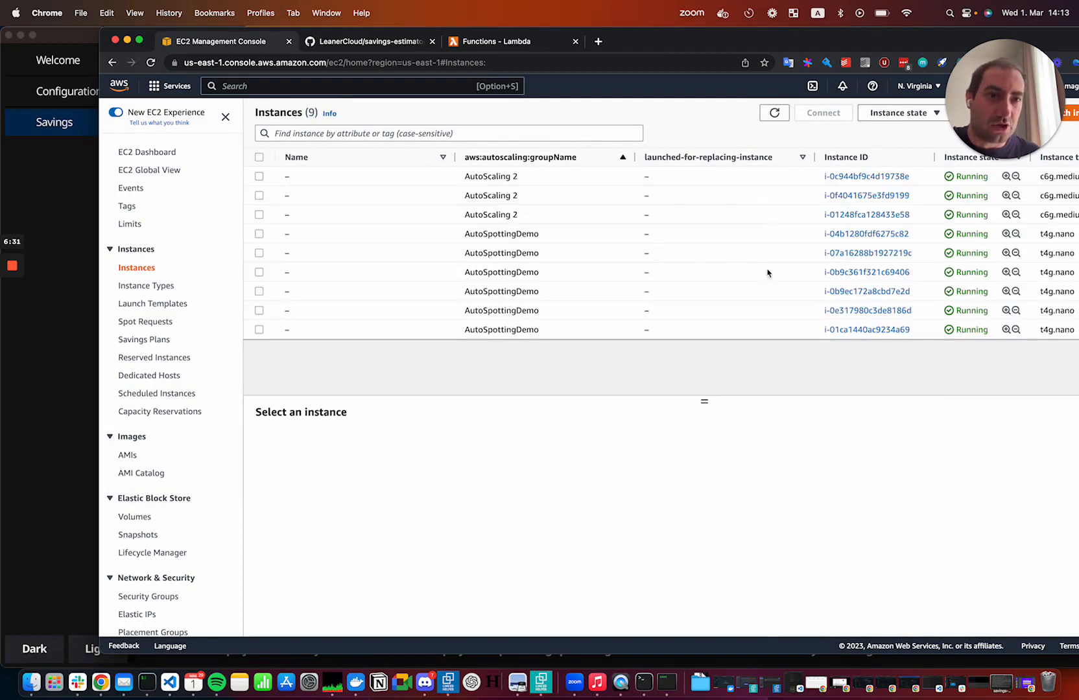
scroll(771, 272, "right", 3)
scroll(798, 279, "right", 3)
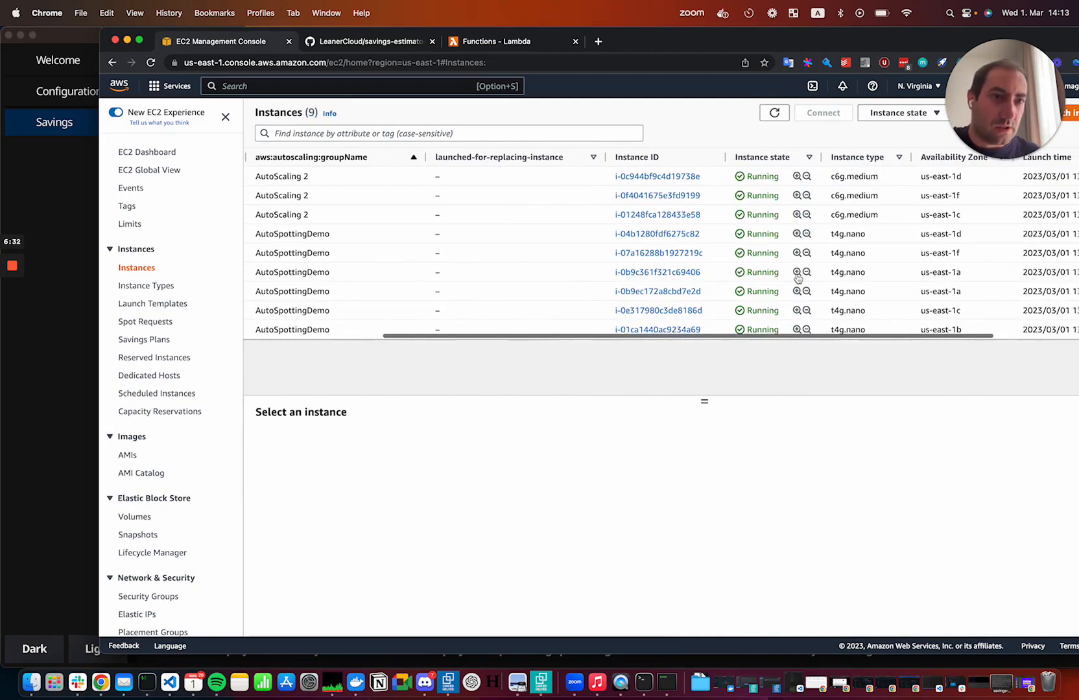
left_click(772, 115)
left_click(771, 115)
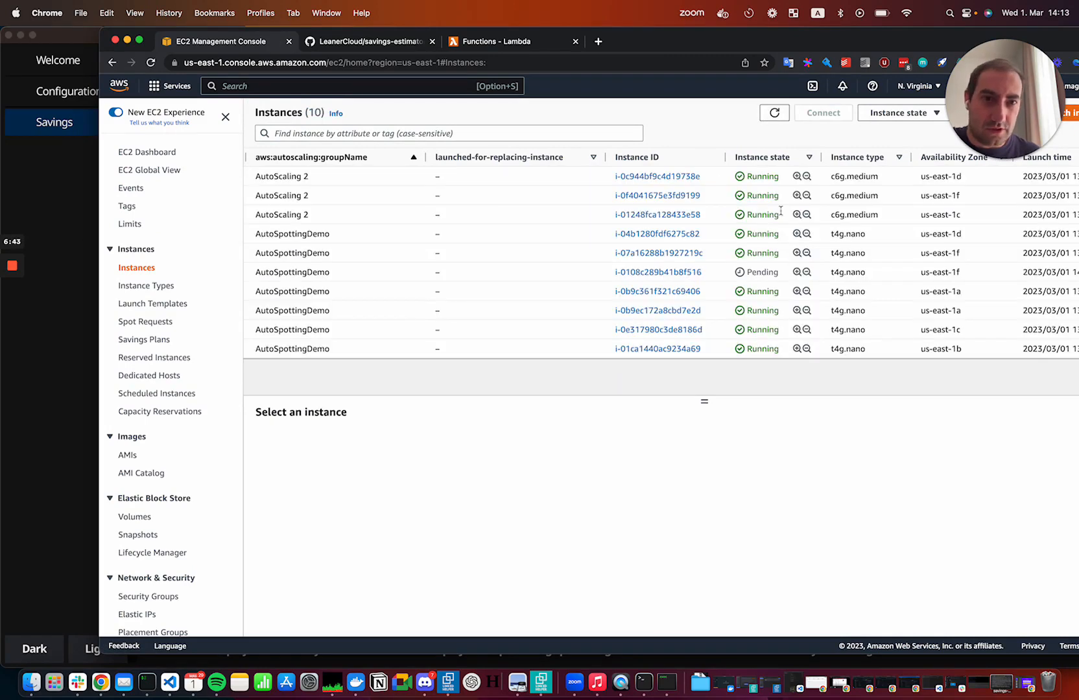
Inspect the new AutoSpottingDemo instance's state and launch time, and refresh the list to check for its Spot replacement.
left_click(874, 277)
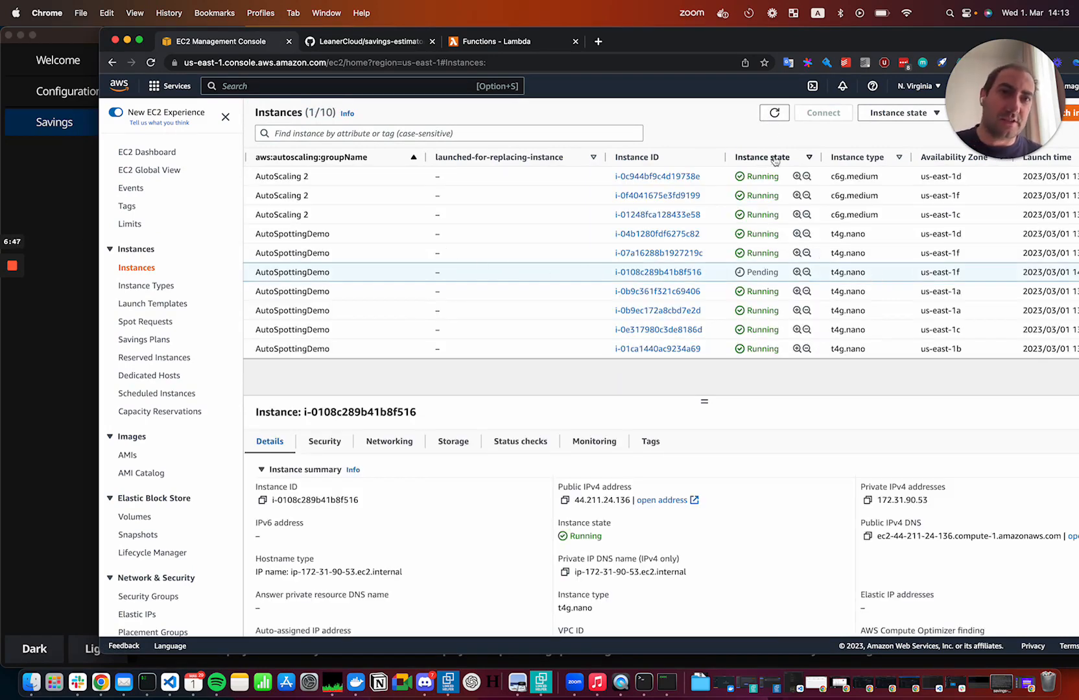
left_click(774, 119)
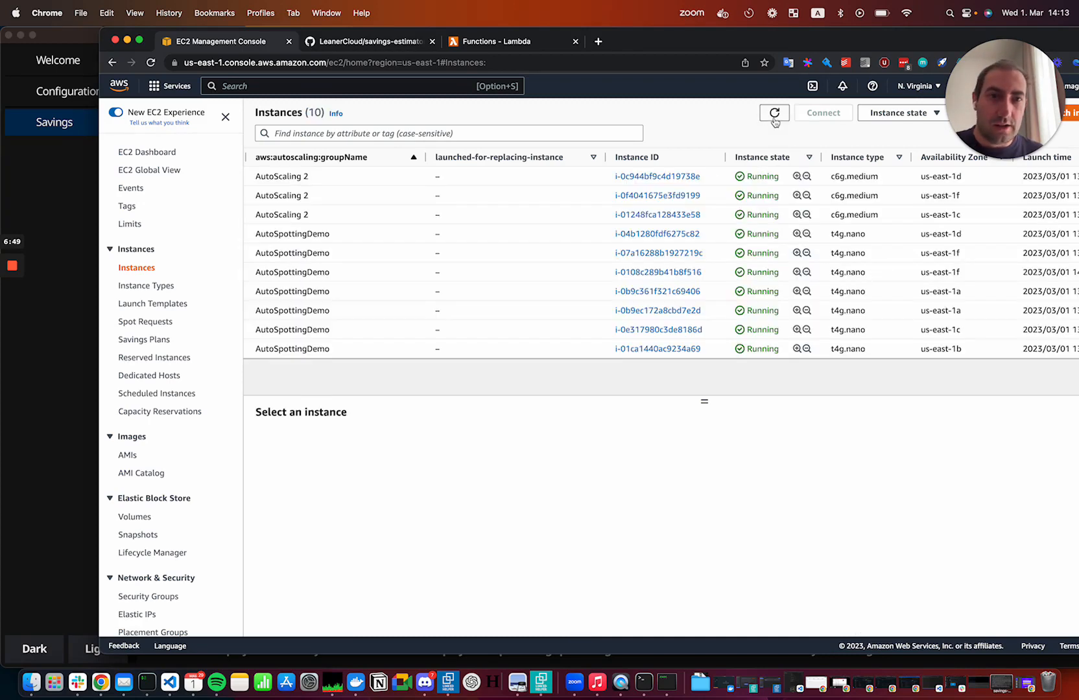
scroll(846, 256, "right", 5)
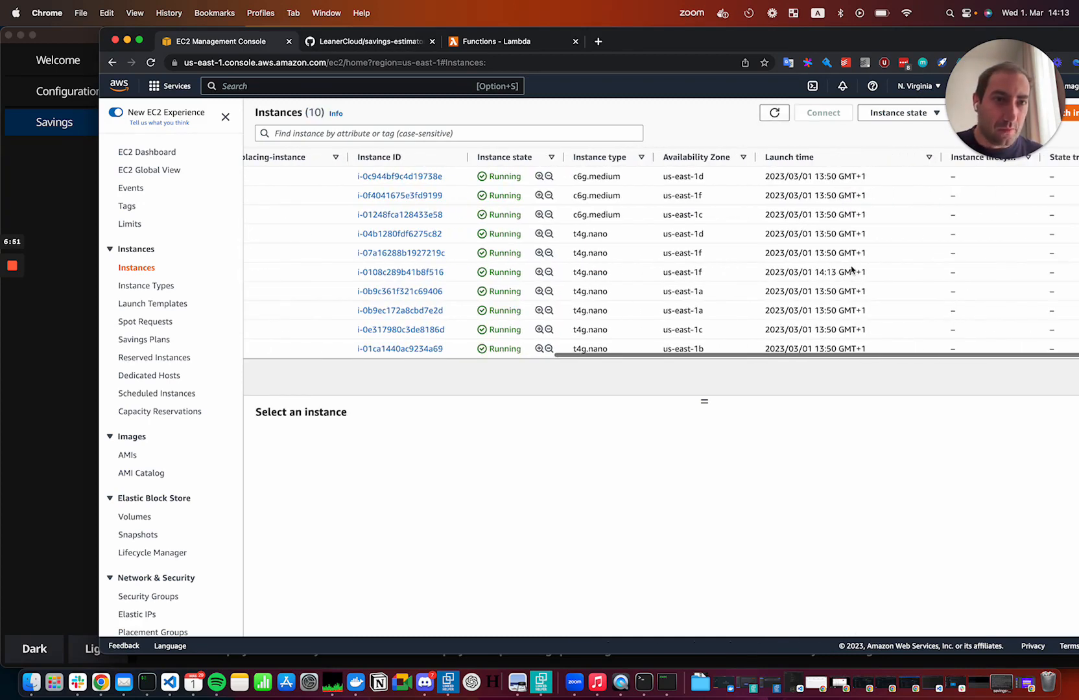
left_click(774, 113)
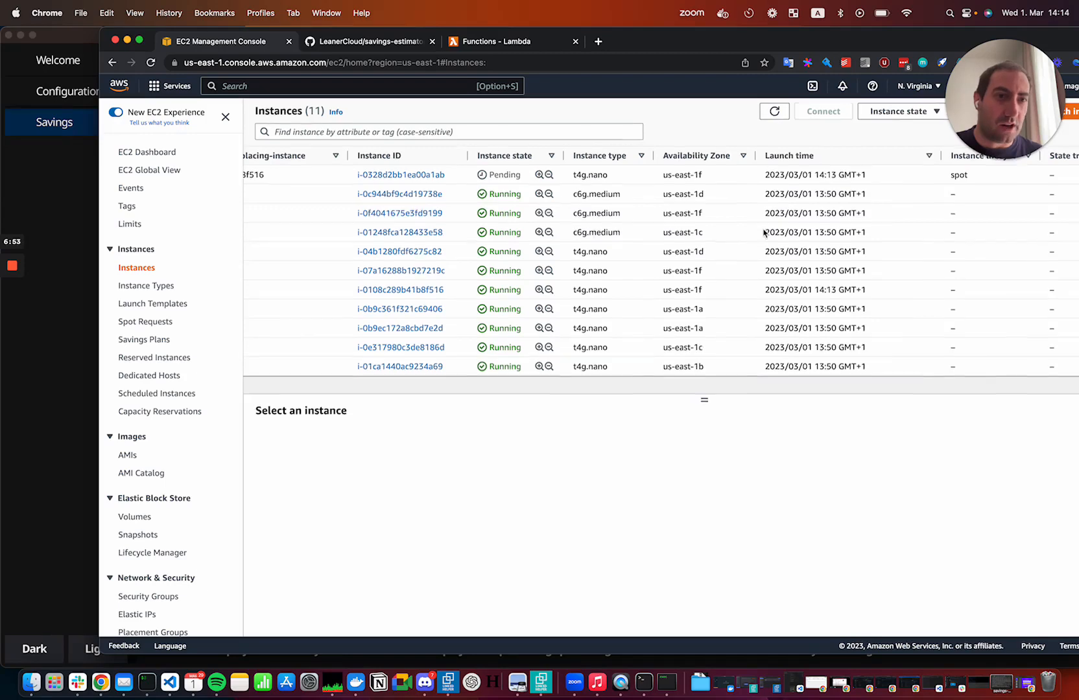
left_click(775, 115)
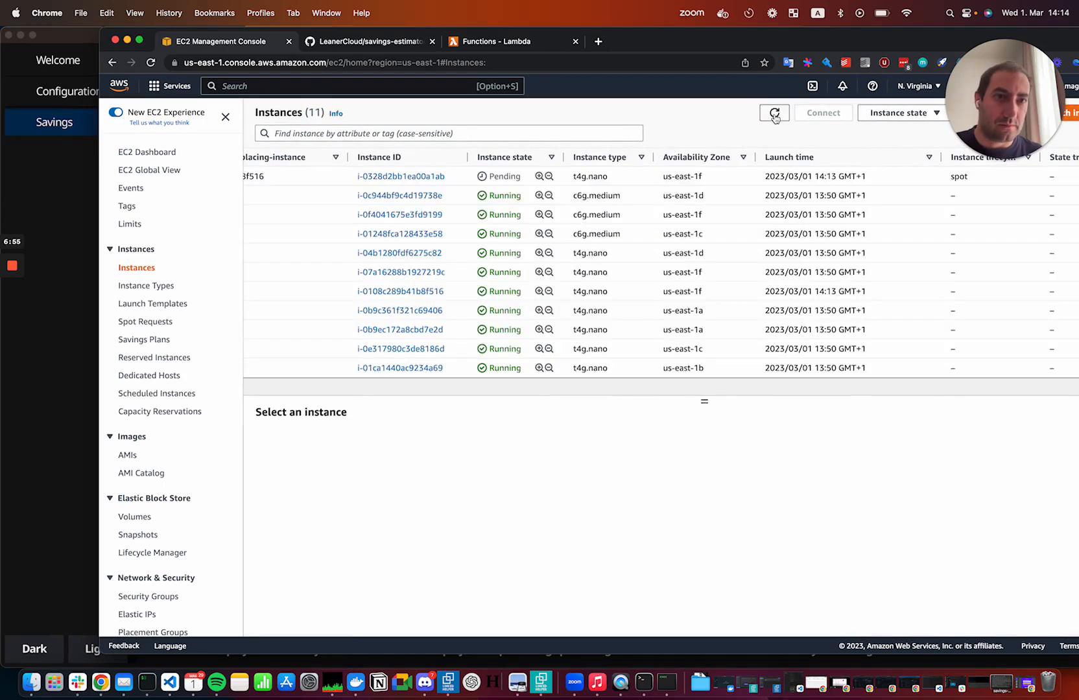
Select the new Spot instance and check its lifecycle, Auto Scaling group name and launched-for-replacing-instance tag.
scroll(594, 188, "left", 2)
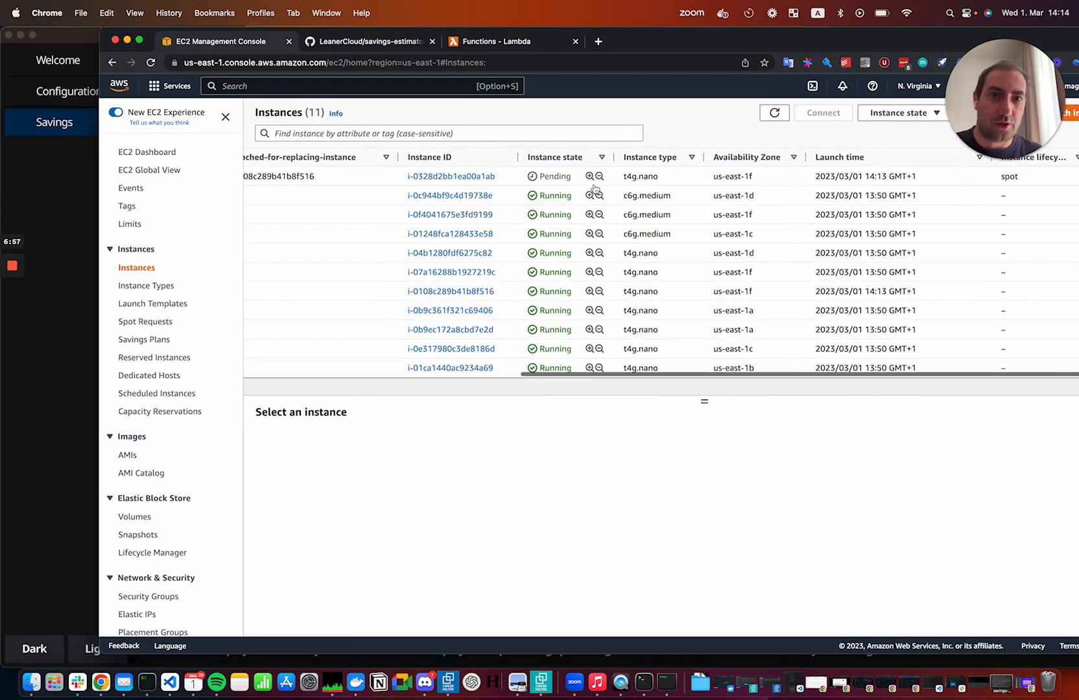
left_click(990, 178)
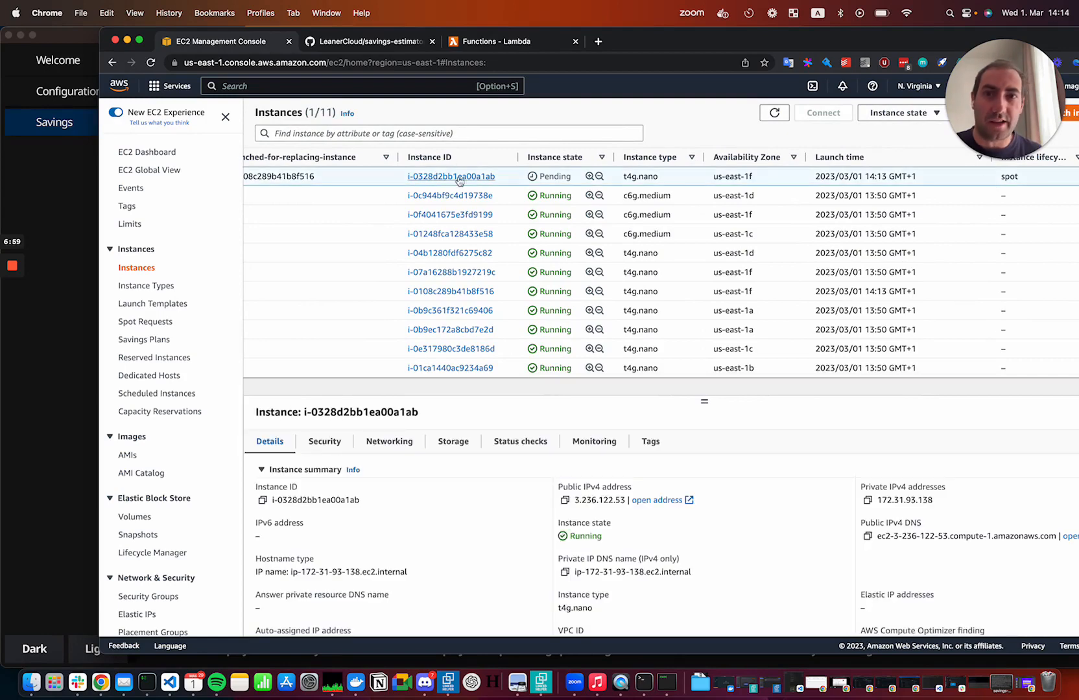
scroll(508, 185, "left", 10)
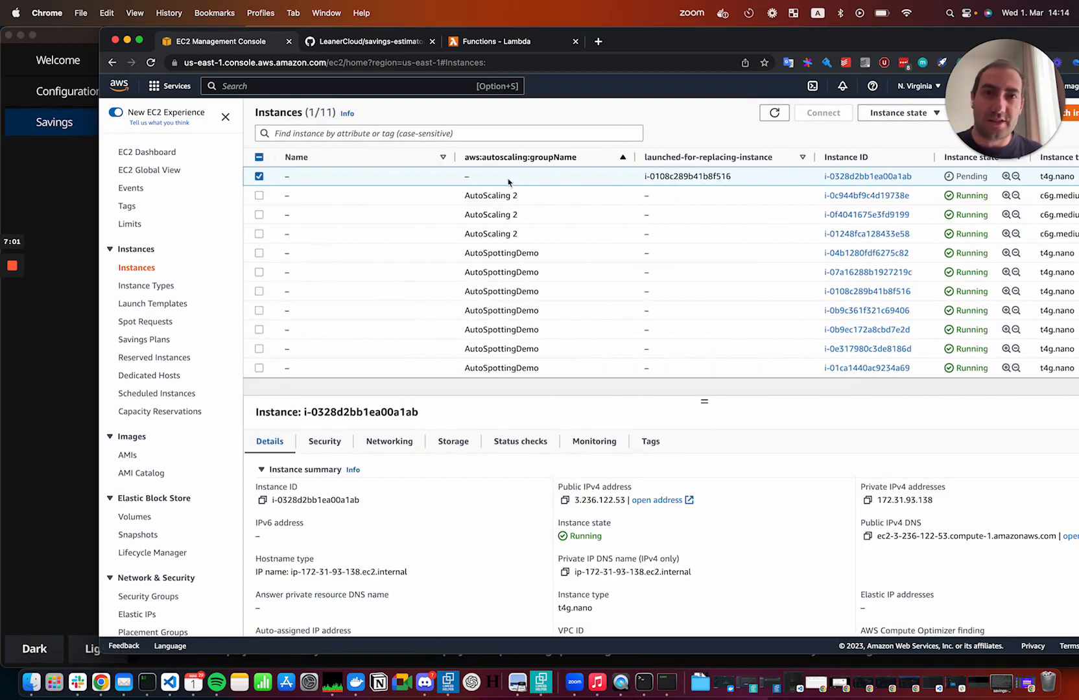
Check the instance ID in the Spot instance's launched-for-replacing-instance tag and keep refreshing the list to monitor its attachment to the AutoSpottingDemo group.
left_click(773, 116)
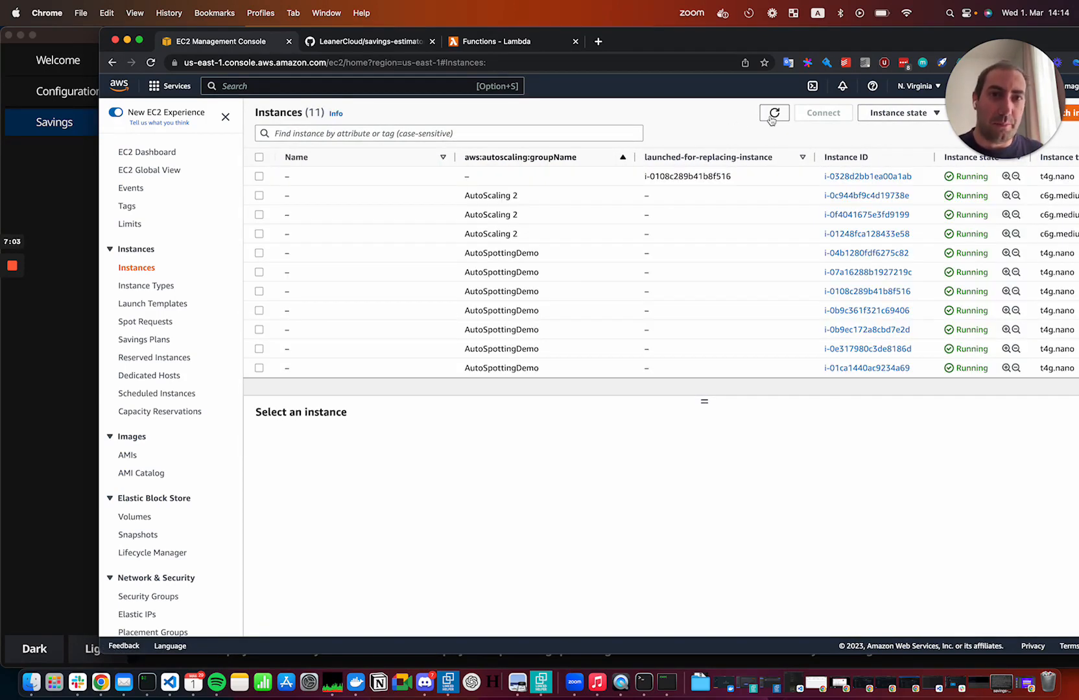
double_click(696, 175)
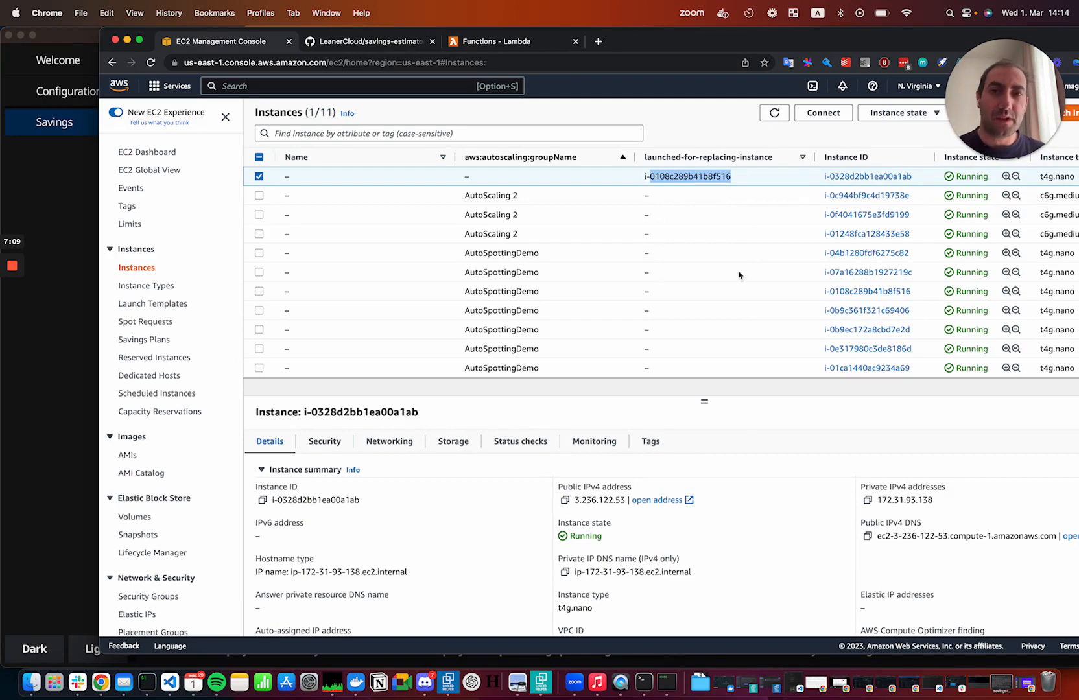
left_click(774, 113)
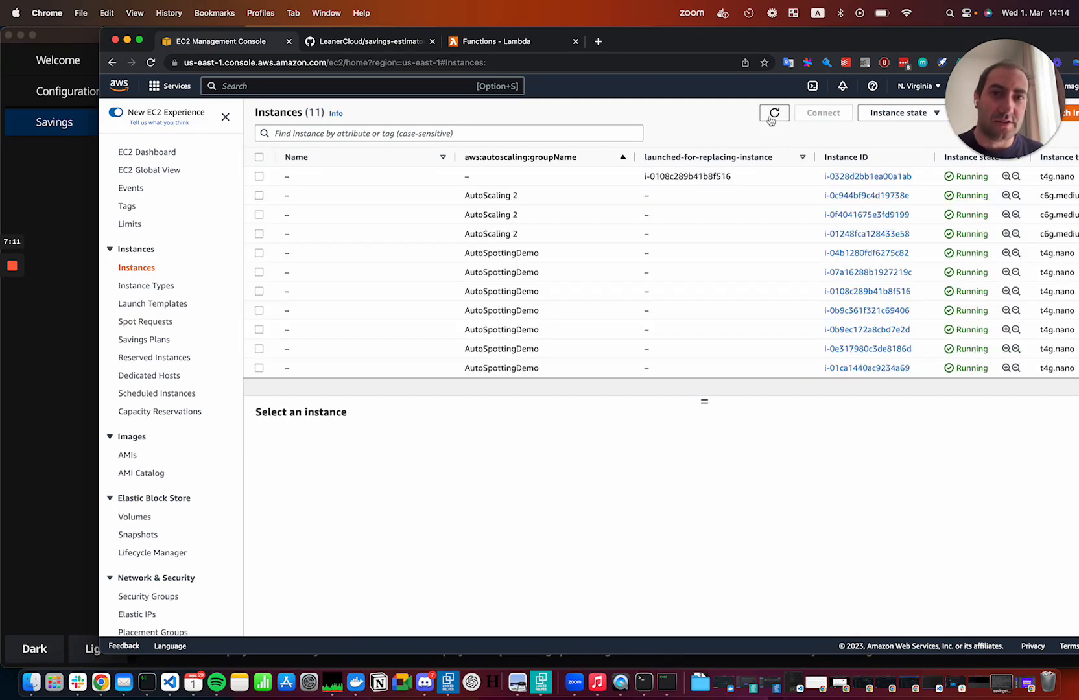
left_click(771, 120)
left_click(770, 119)
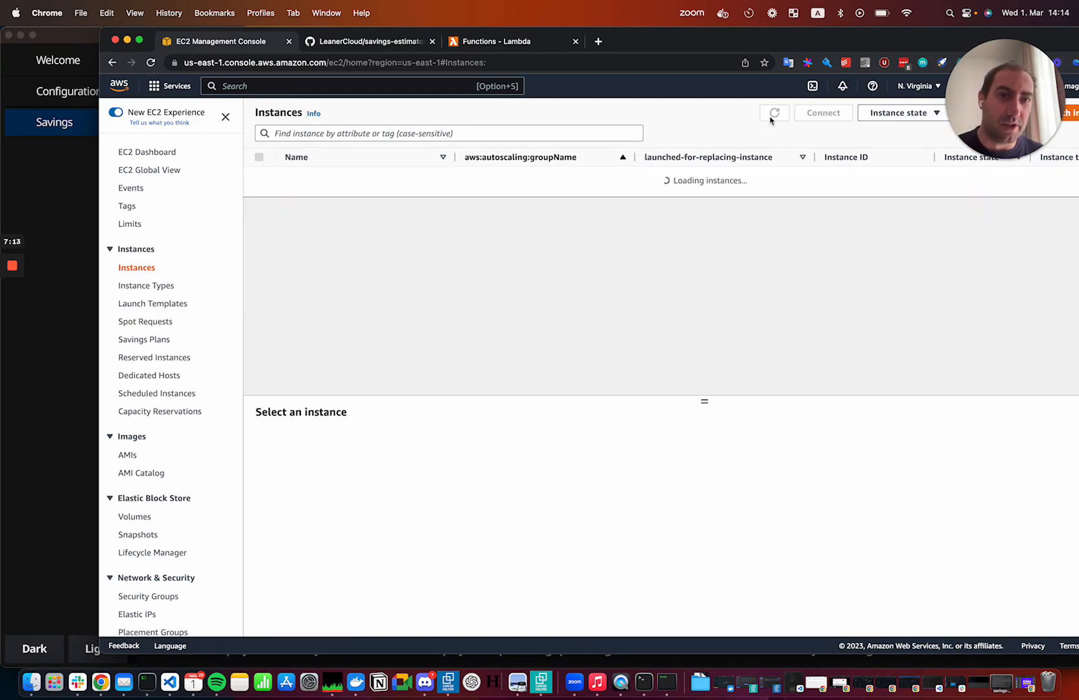
left_click(771, 120)
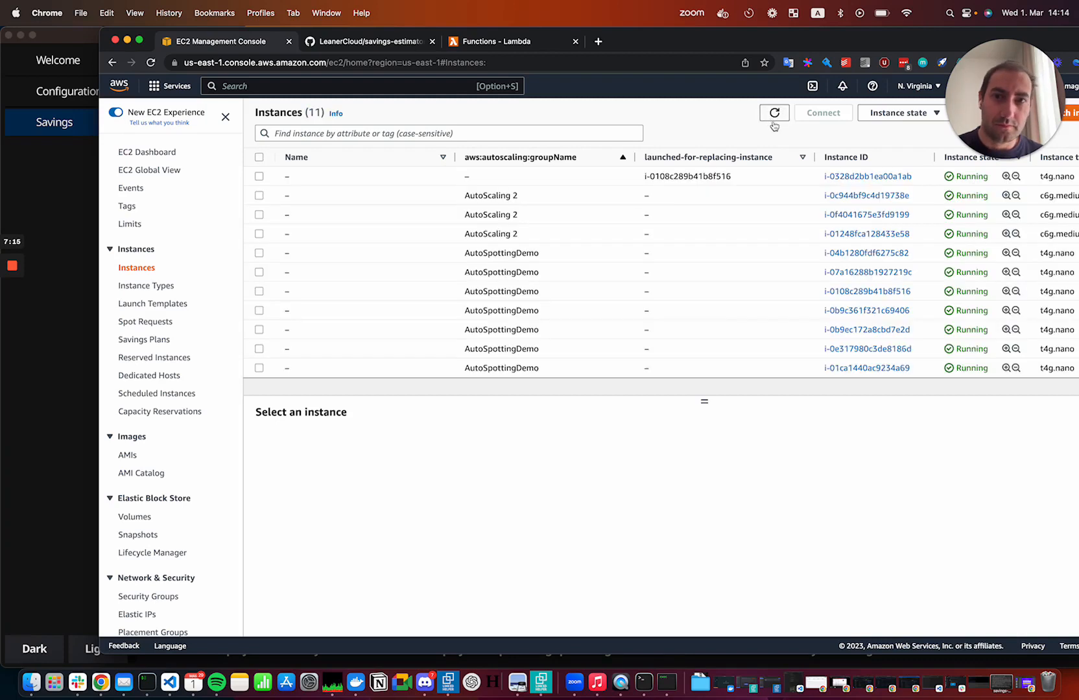
left_click(771, 119)
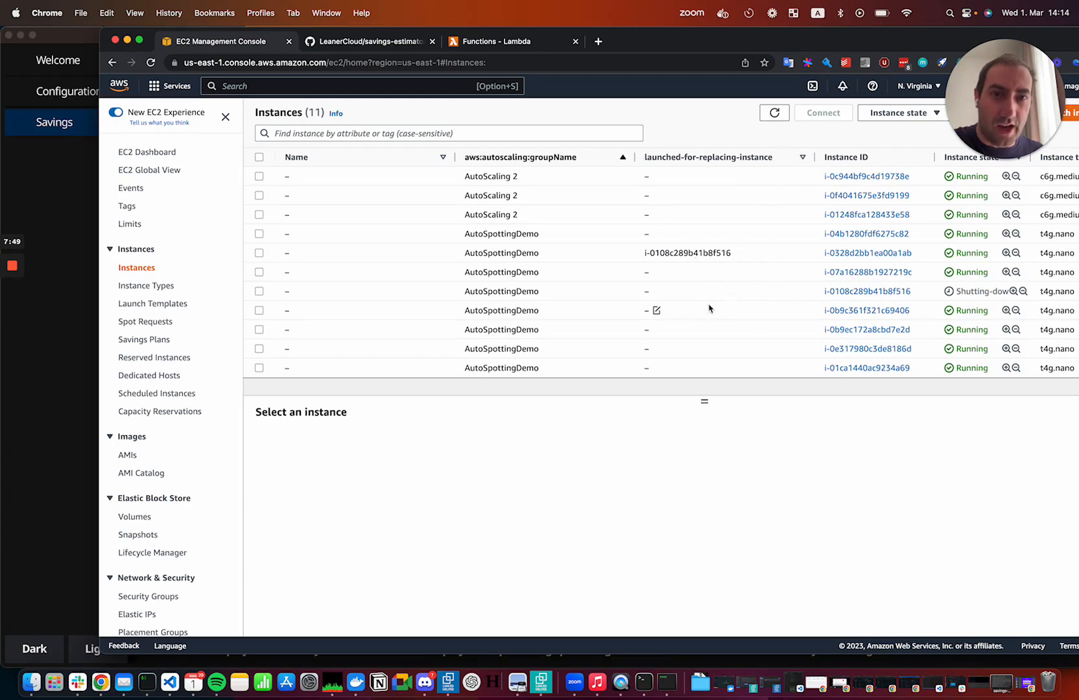
Compare the replaced on-demand instance with its Spot replacement by ID, launch time and state, and refresh the list to check the termination.
left_click(750, 293)
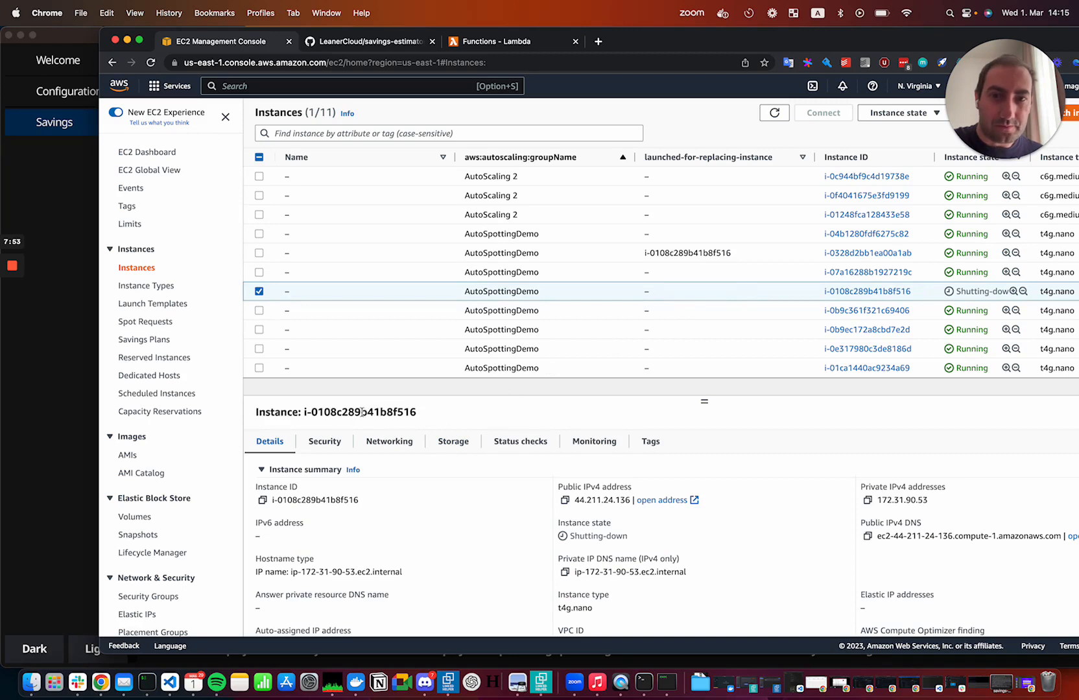
left_click_drag(362, 413, 430, 414)
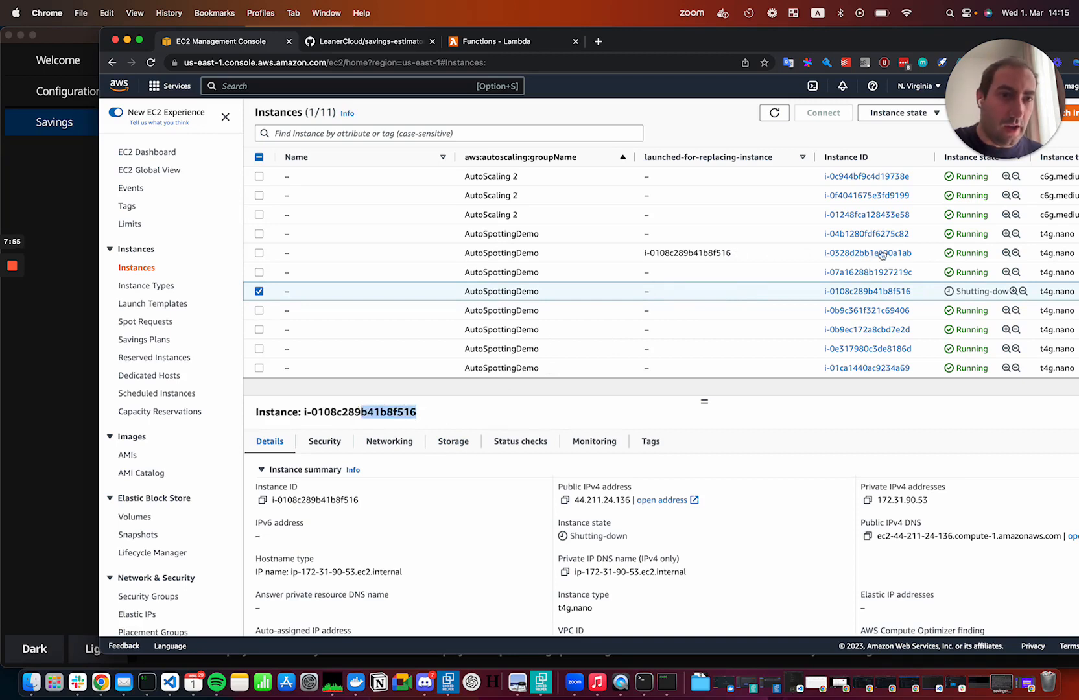
left_click(769, 258)
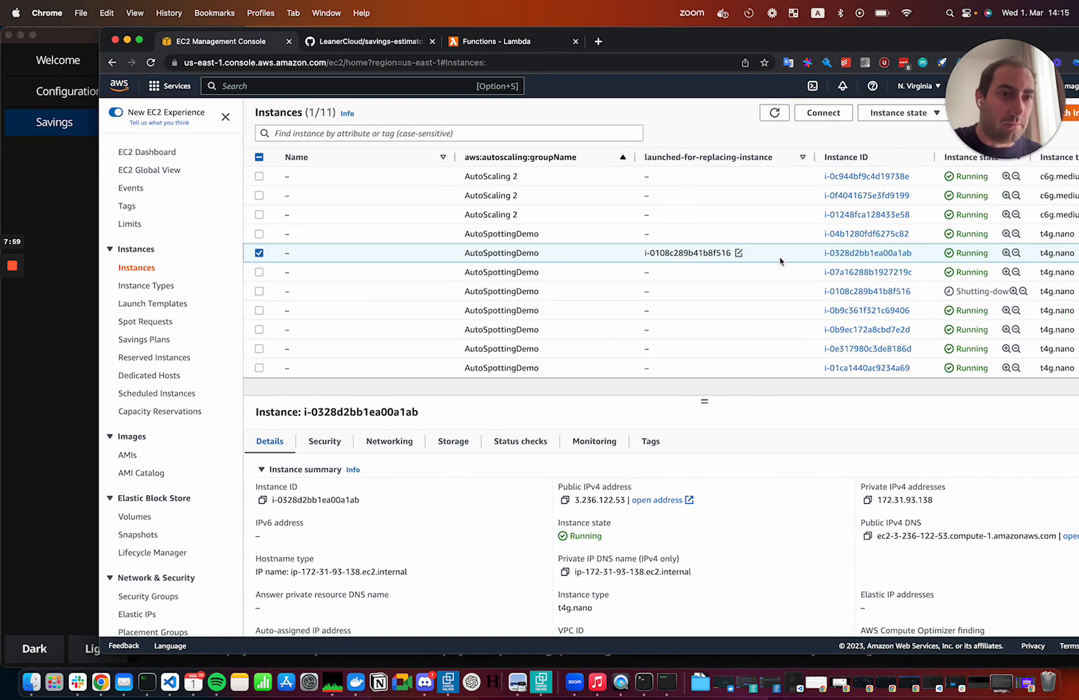
scroll(963, 268, "right", 5)
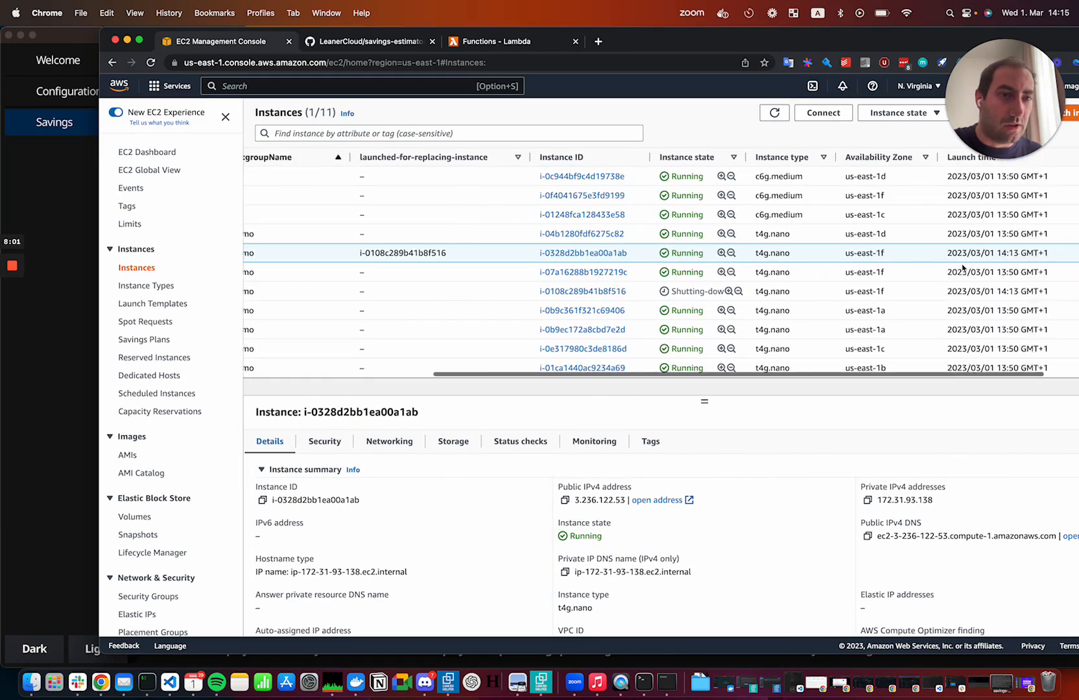
scroll(963, 268, "left", 5)
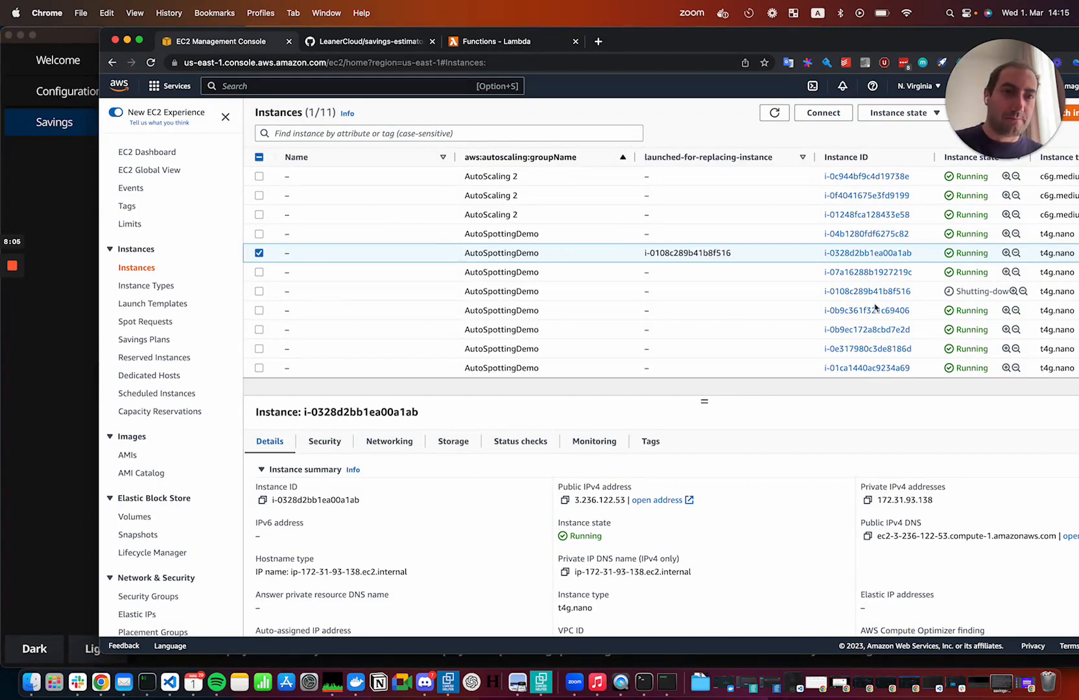
left_click(767, 291)
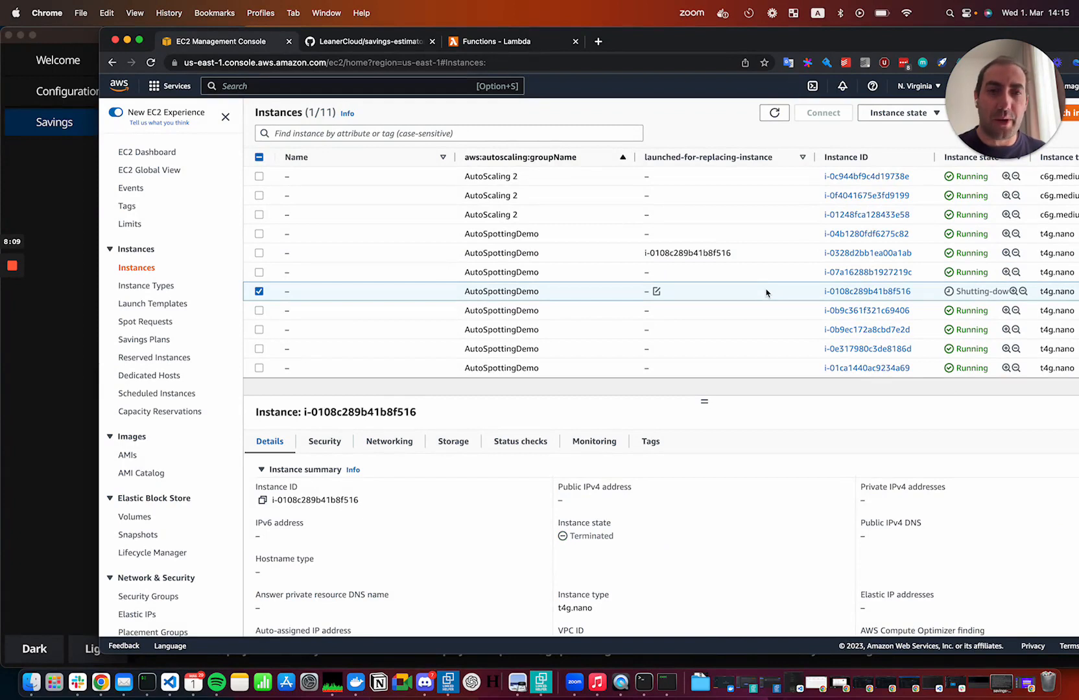
left_click(774, 116)
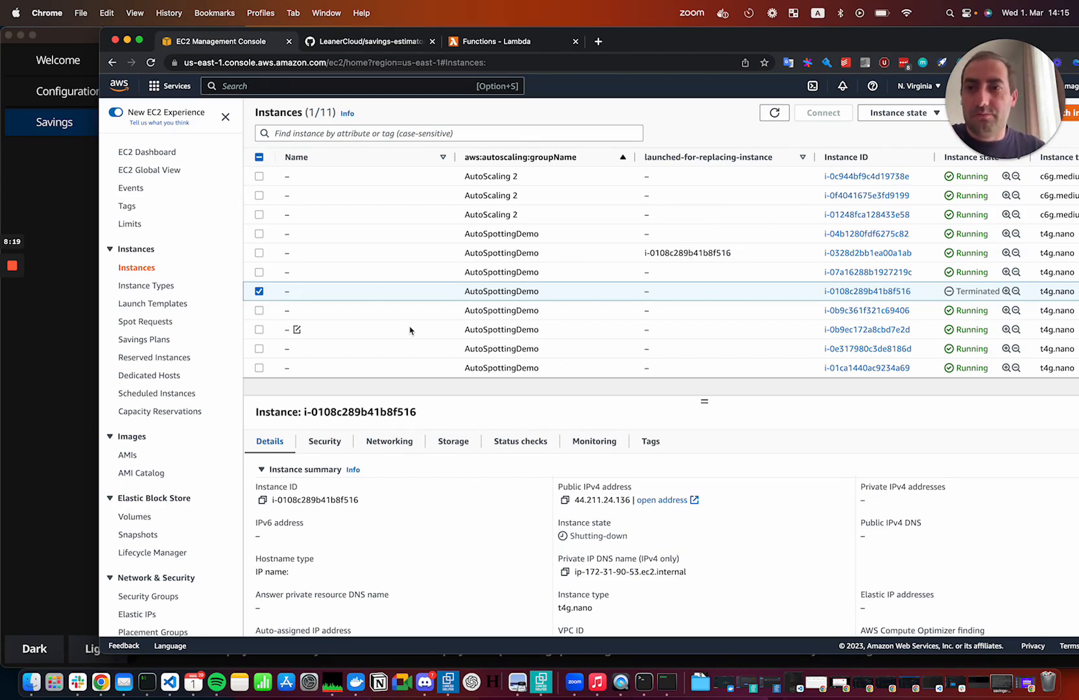
Switch to LeanerCloud, review the Welcome page's link for installing AutoSpotting from the AWS Marketplace, and return to the Savings view.
left_click(44, 392)
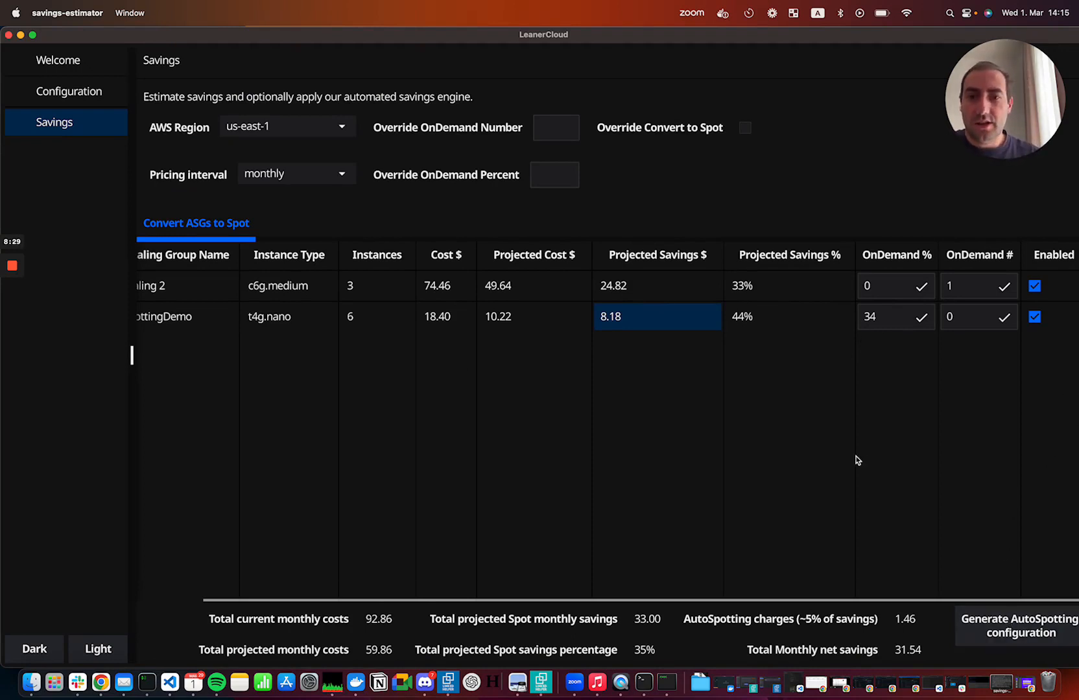
left_click(71, 62)
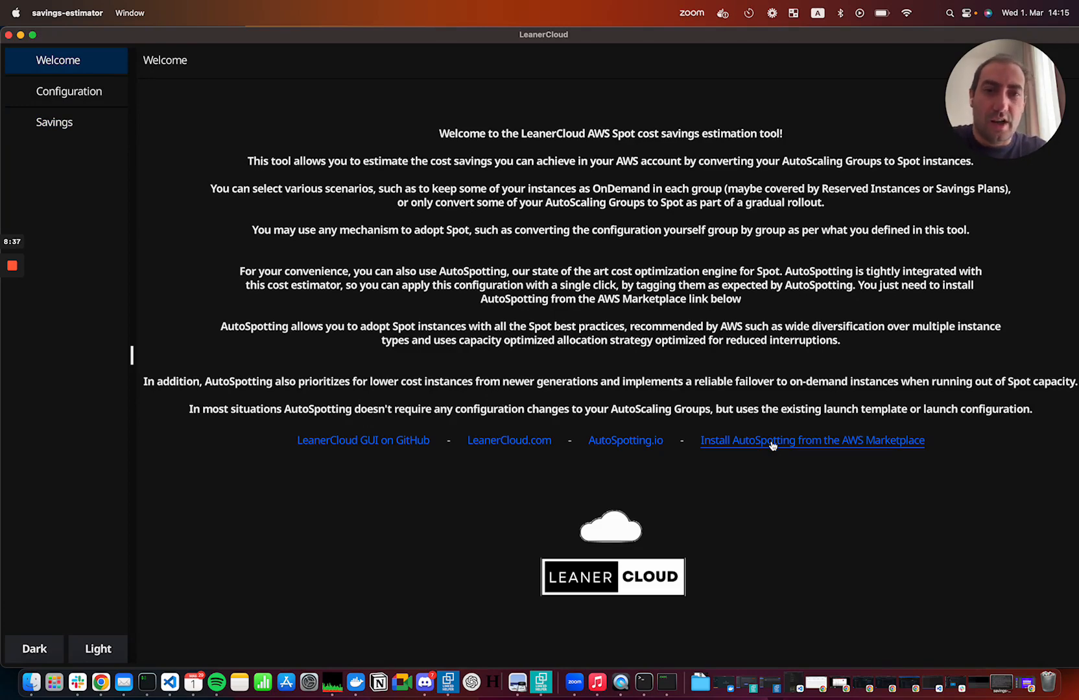
left_click(58, 122)
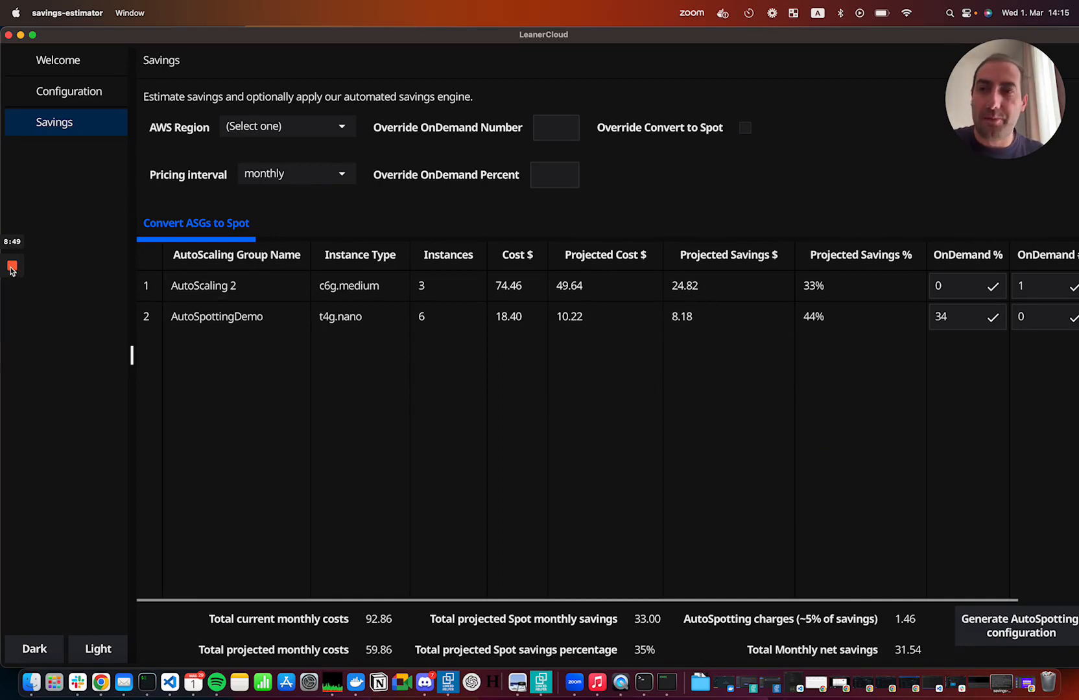
mouse_move(13, 268)
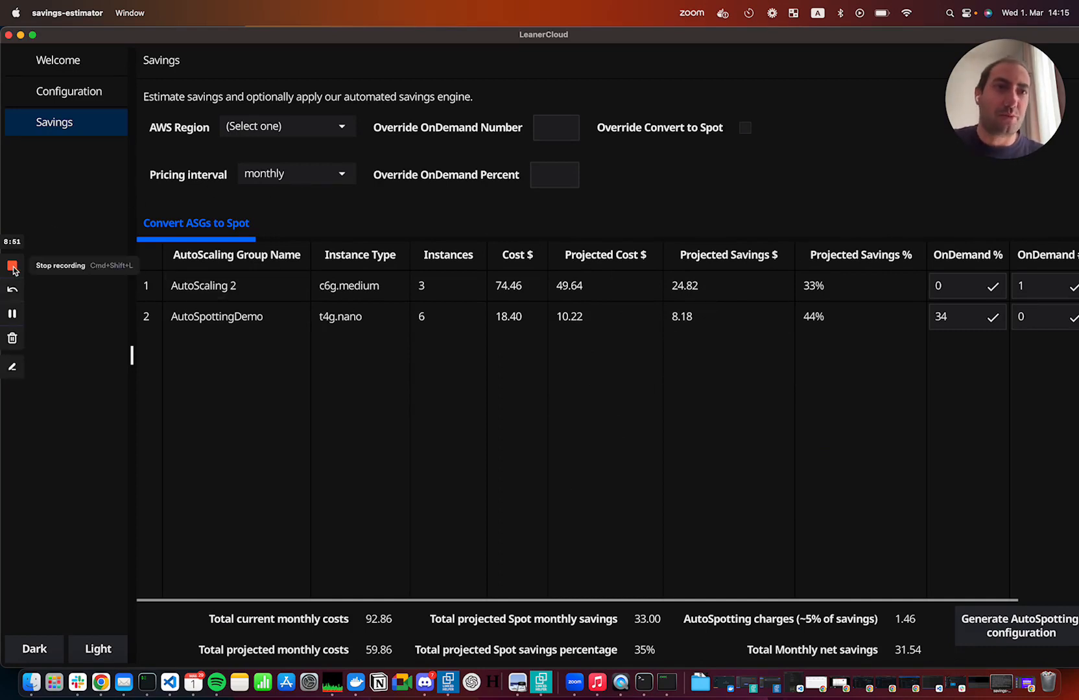